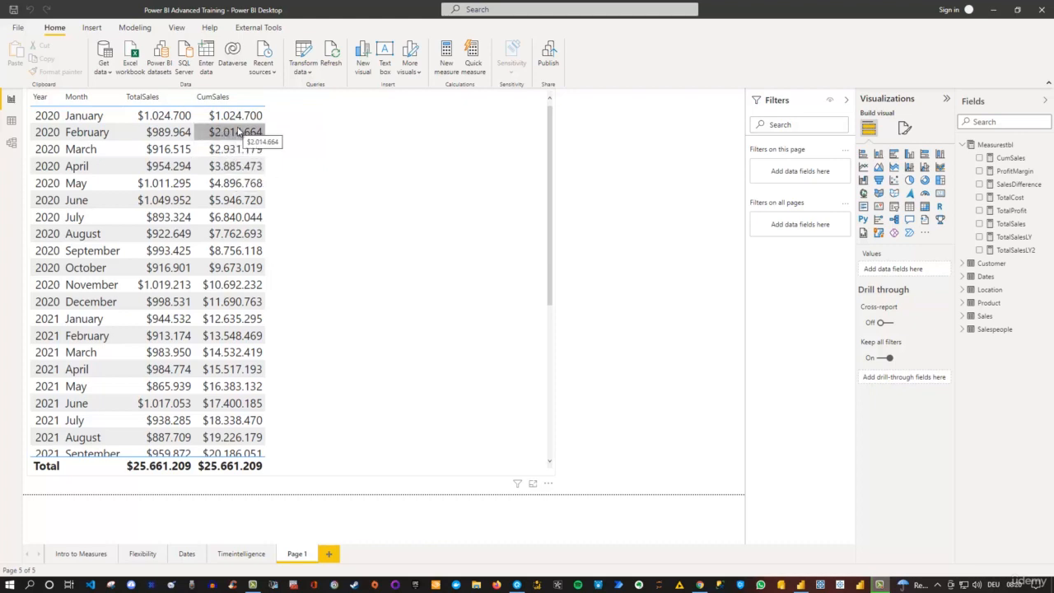
Step: Examine the 2022 months without sales in the CumSales table and in the Timeintelligence page's table
scroll(237, 136, "down", 4)
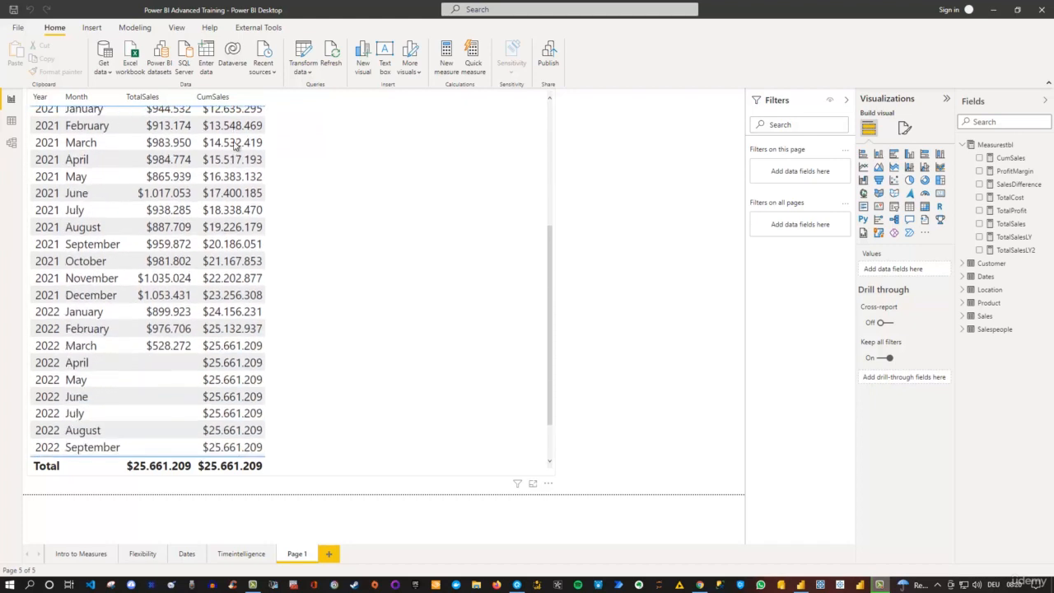
scroll(236, 145, "down", 1)
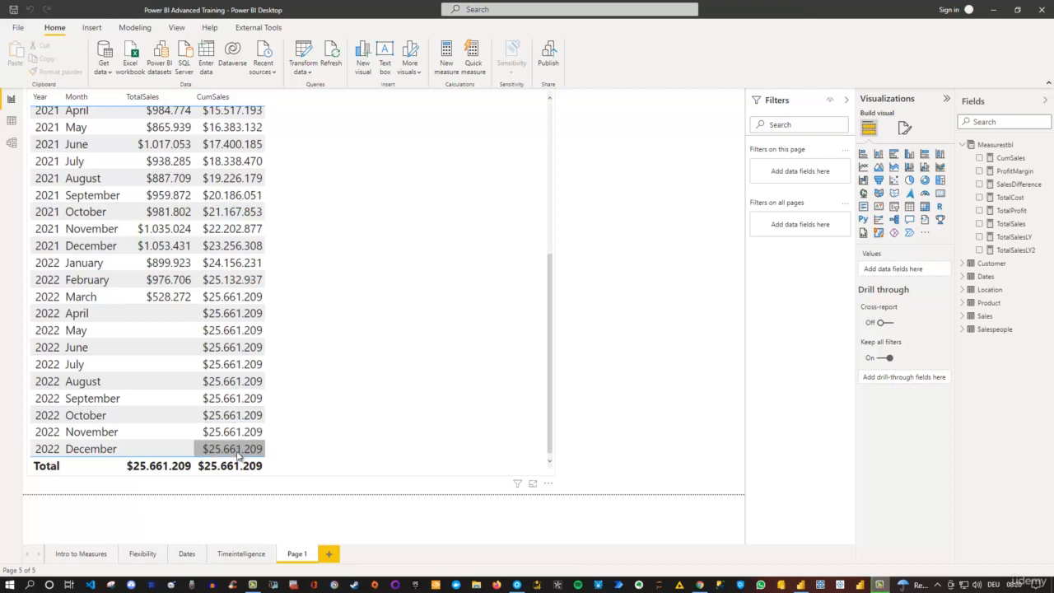
left_click(239, 552)
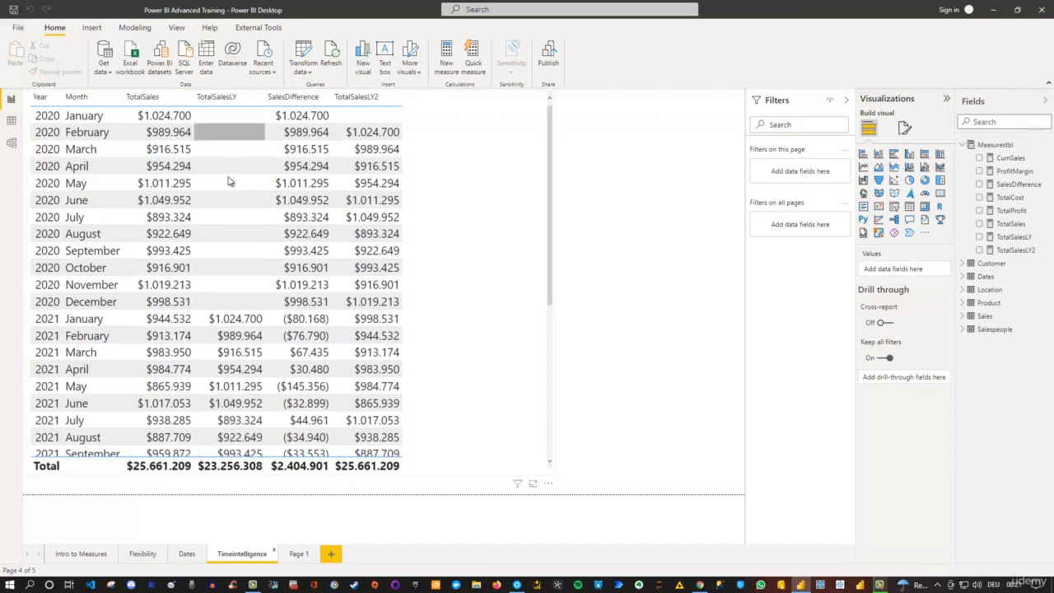
scroll(231, 334, "down", 4)
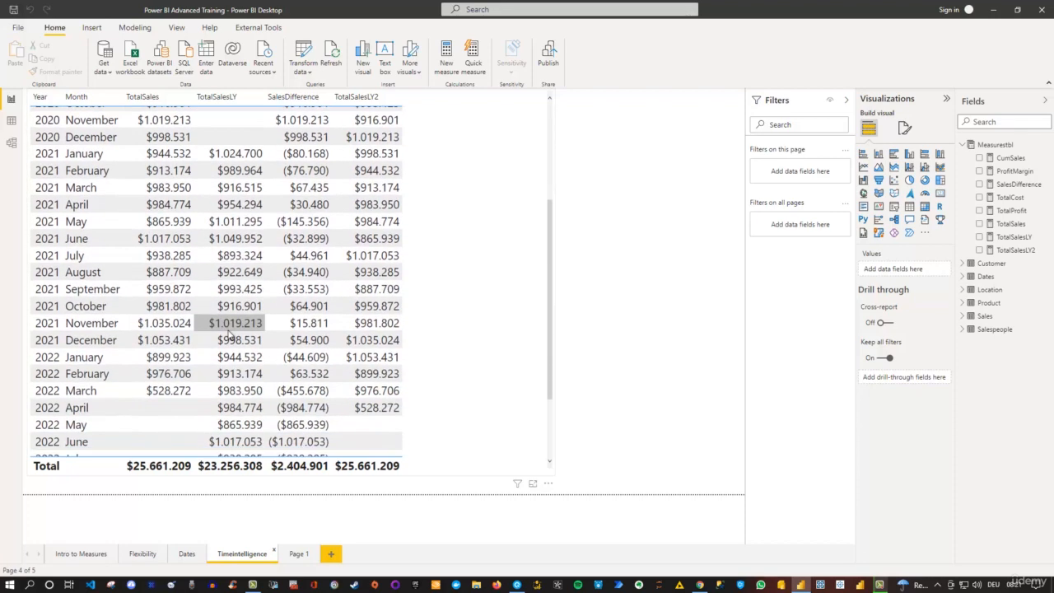
scroll(230, 334, "down", 2)
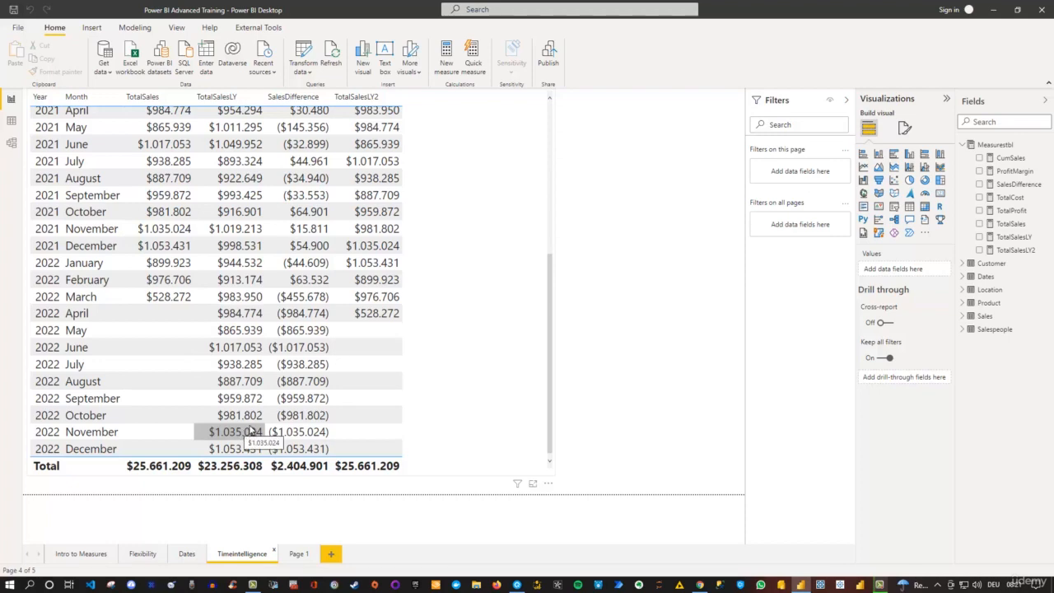
Step: Return to Page 1, open the CumSales measure's formula and review its FILTER argument against the table's last 2022 rows
left_click(296, 557)
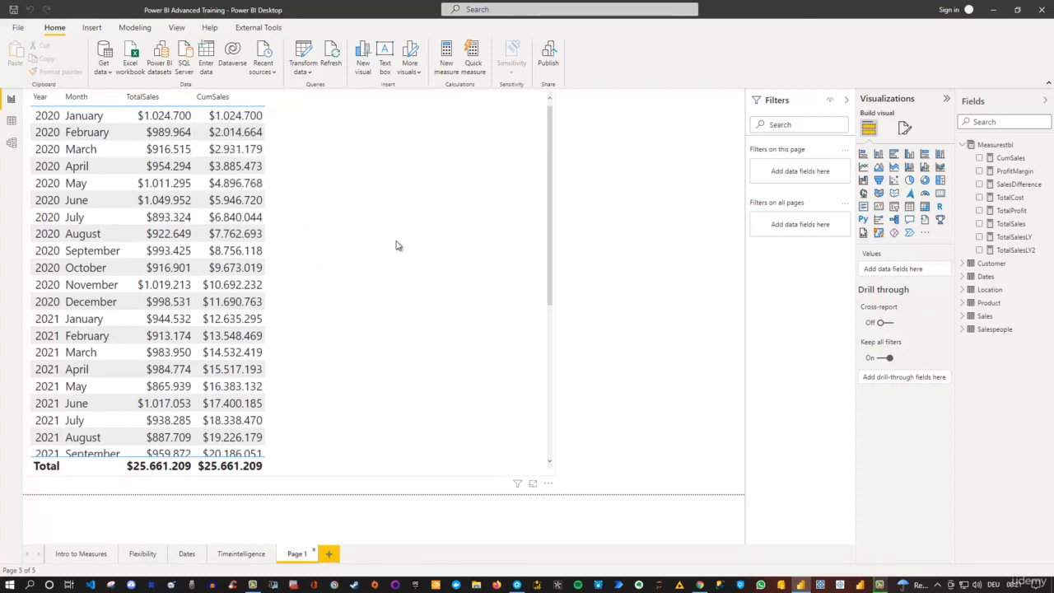
left_click(1009, 158)
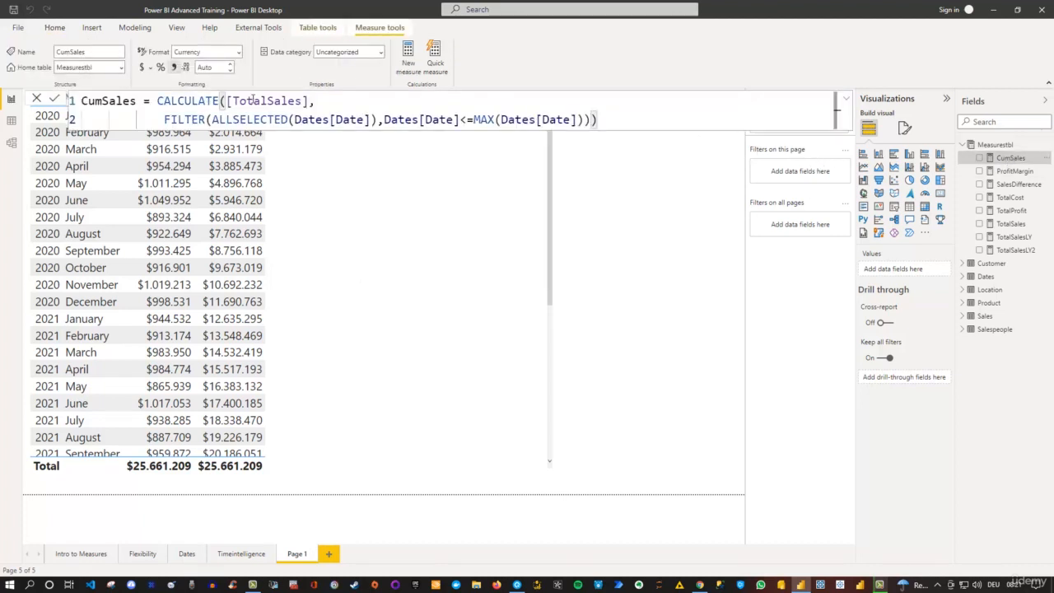
left_click_drag(165, 118, 611, 112)
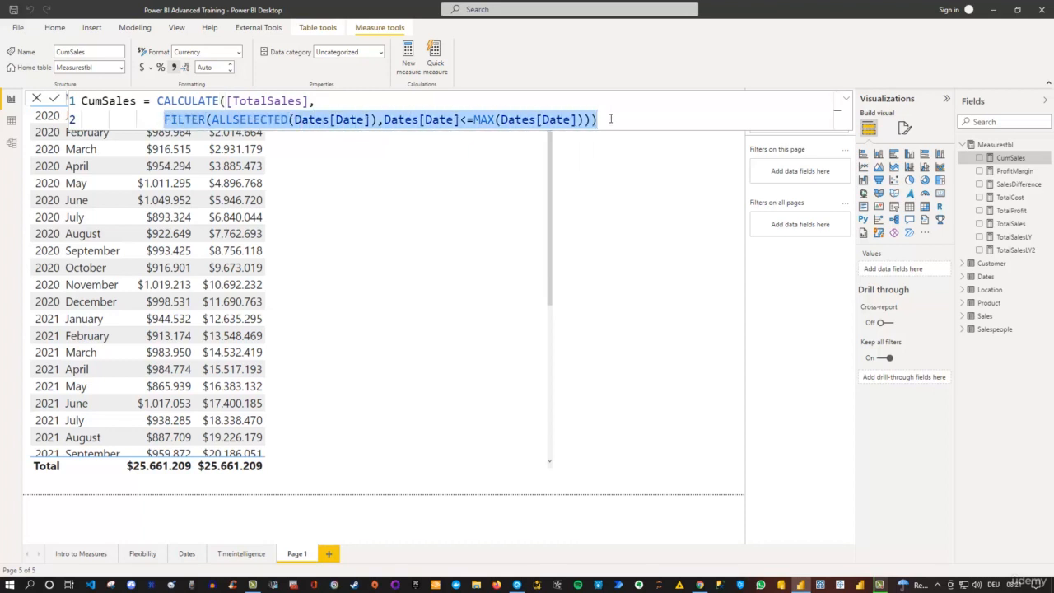
left_click(611, 119)
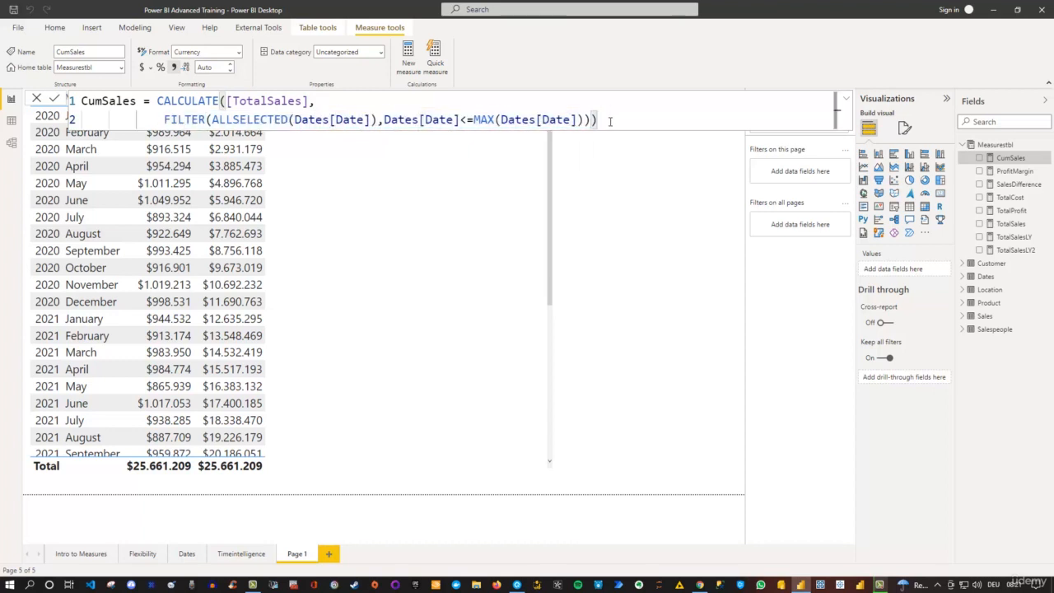
scroll(298, 285, "down", 5)
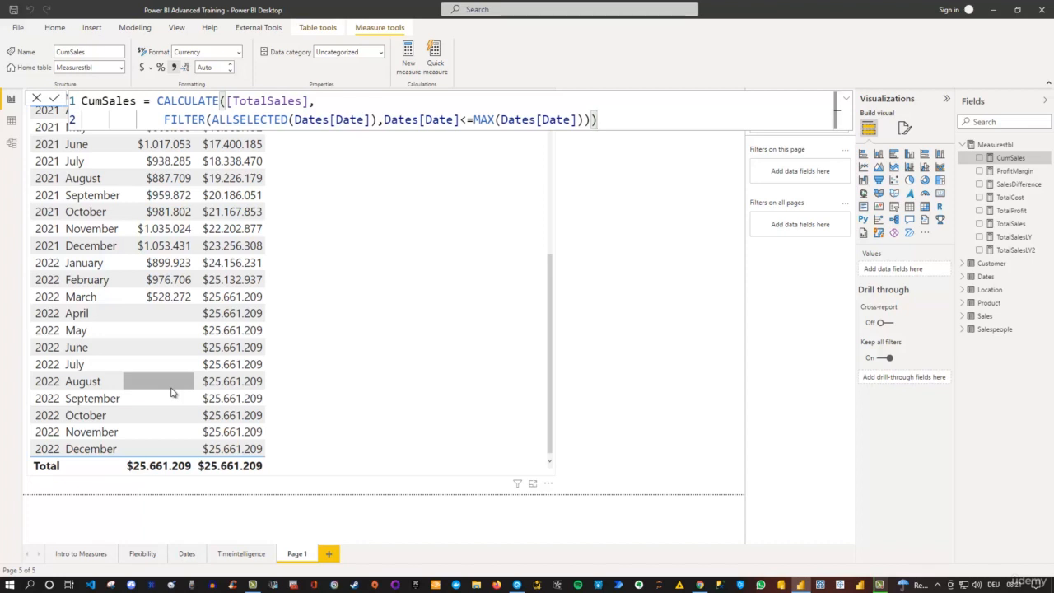
Step: Insert IF(NOT(ISBLANK( before CALCULATE in the CumSales formula
left_click(156, 100)
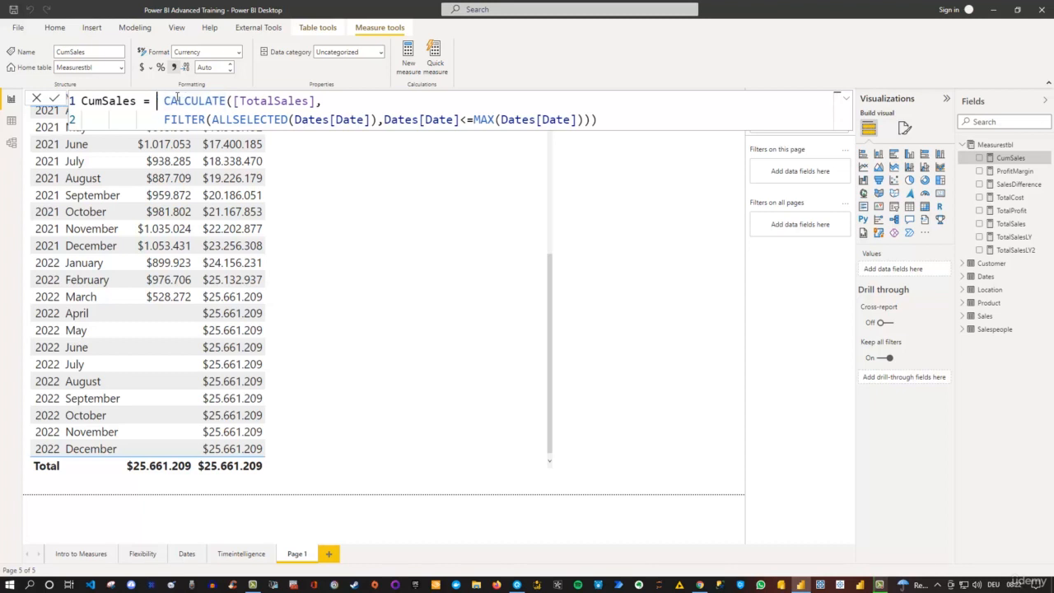
type("IF")
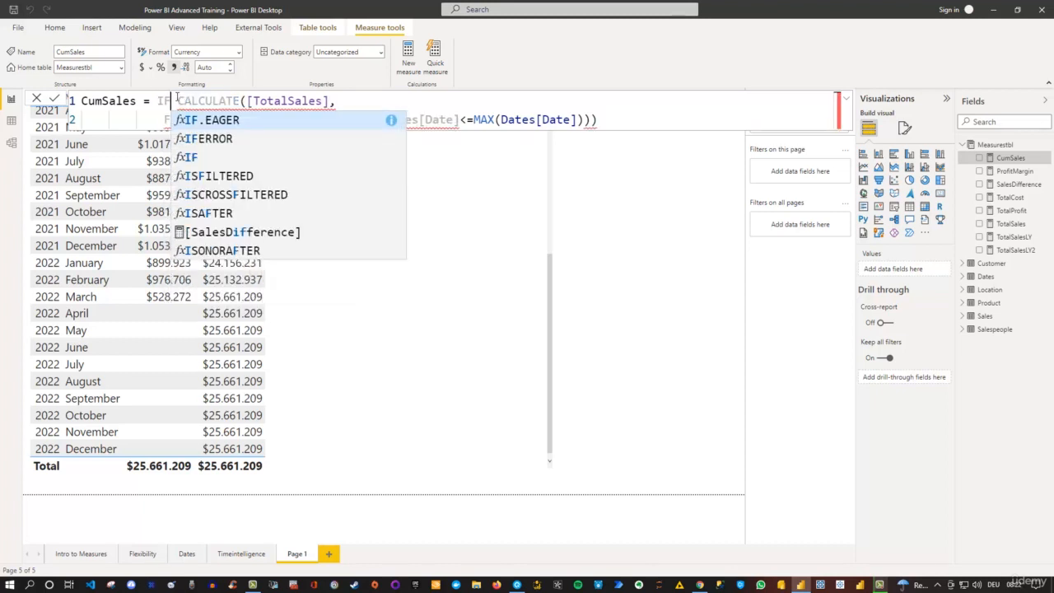
key("Down")
key("Down")
key("Tab")
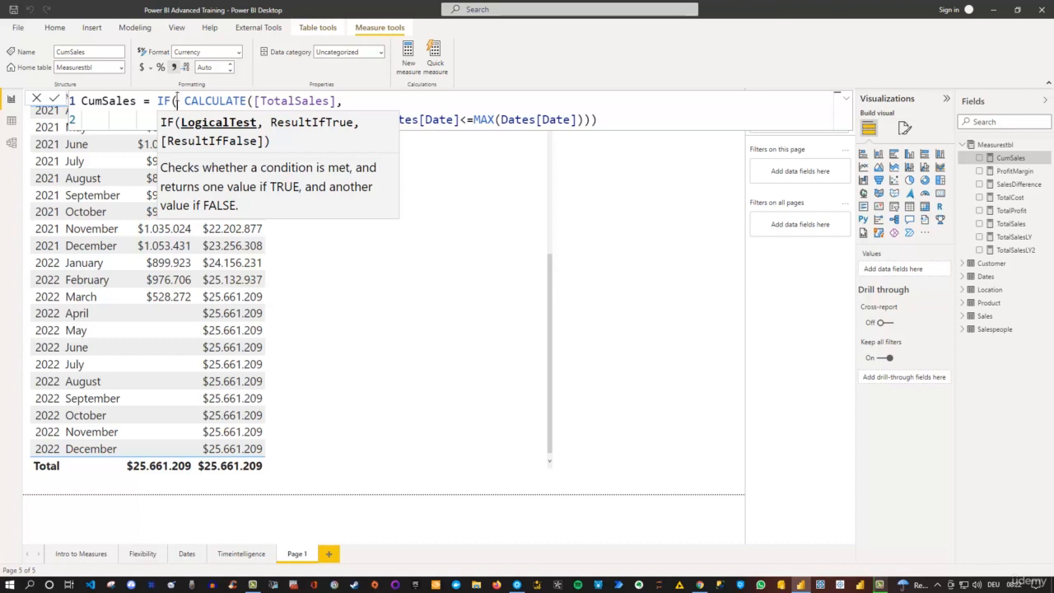
type("NOT")
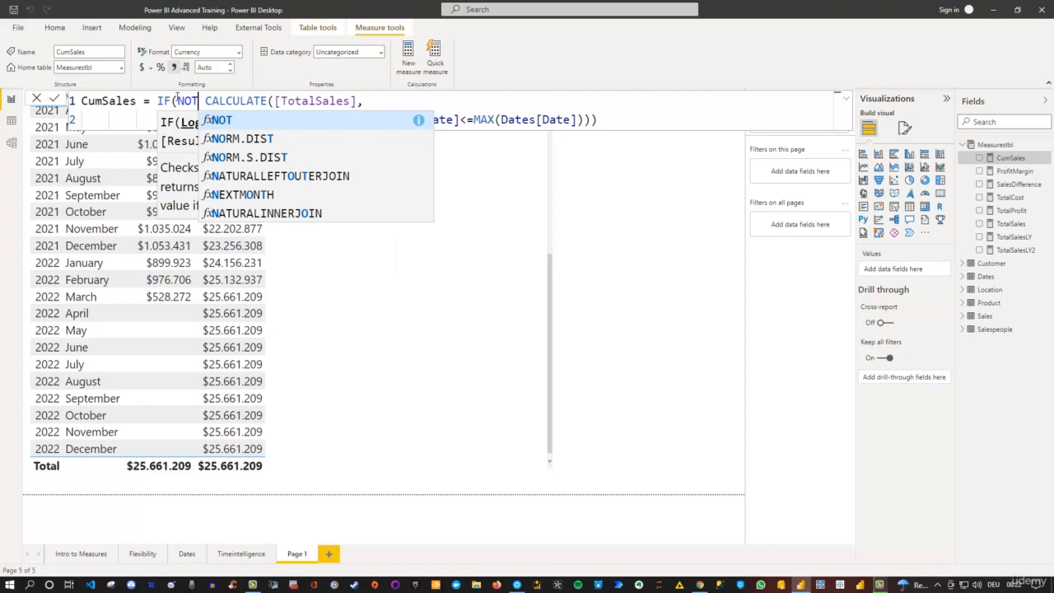
type("(")
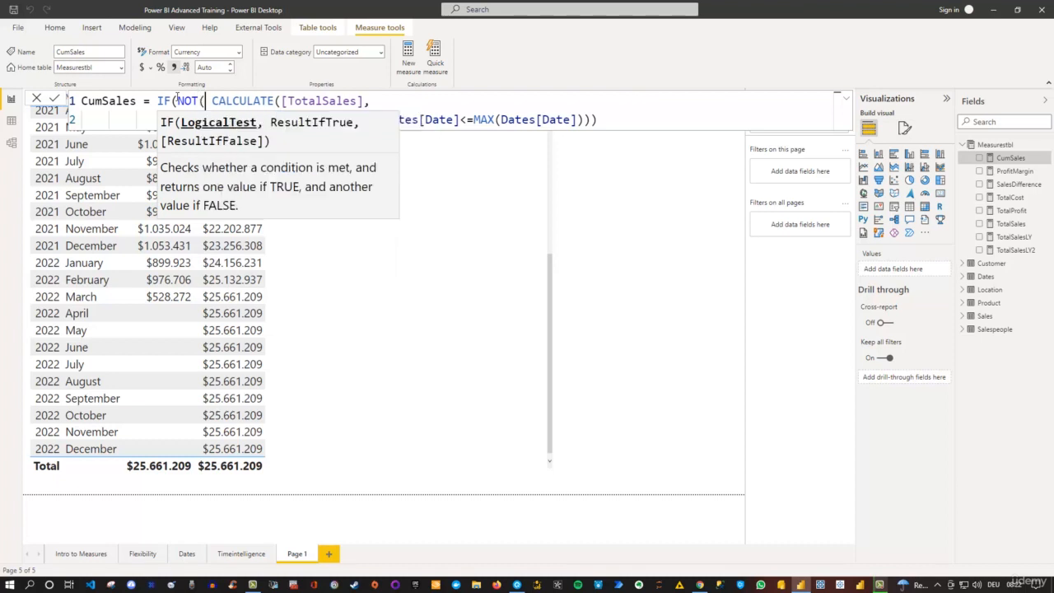
type("ISBL")
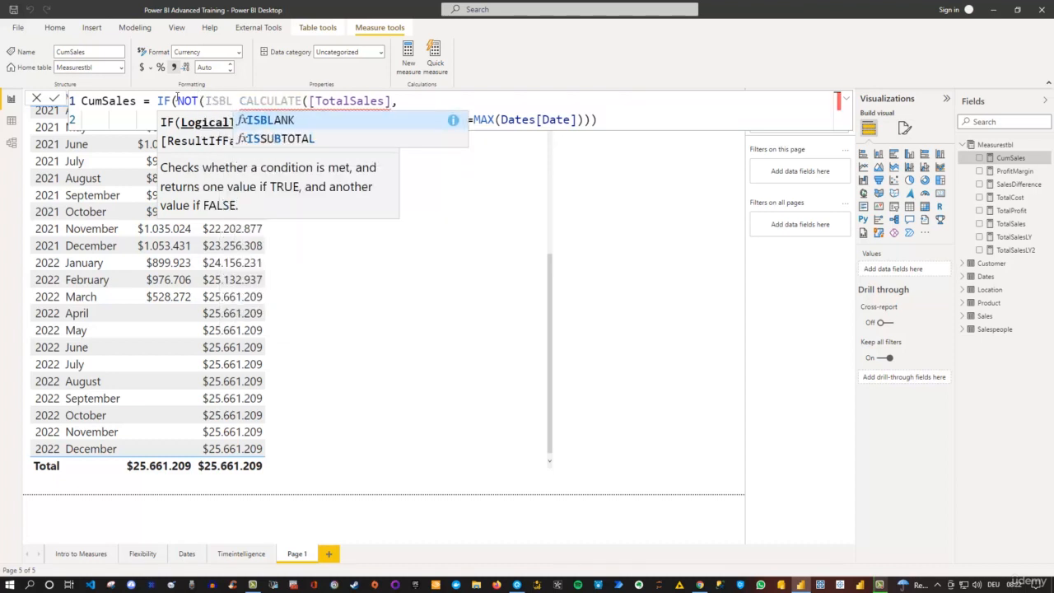
key("Tab")
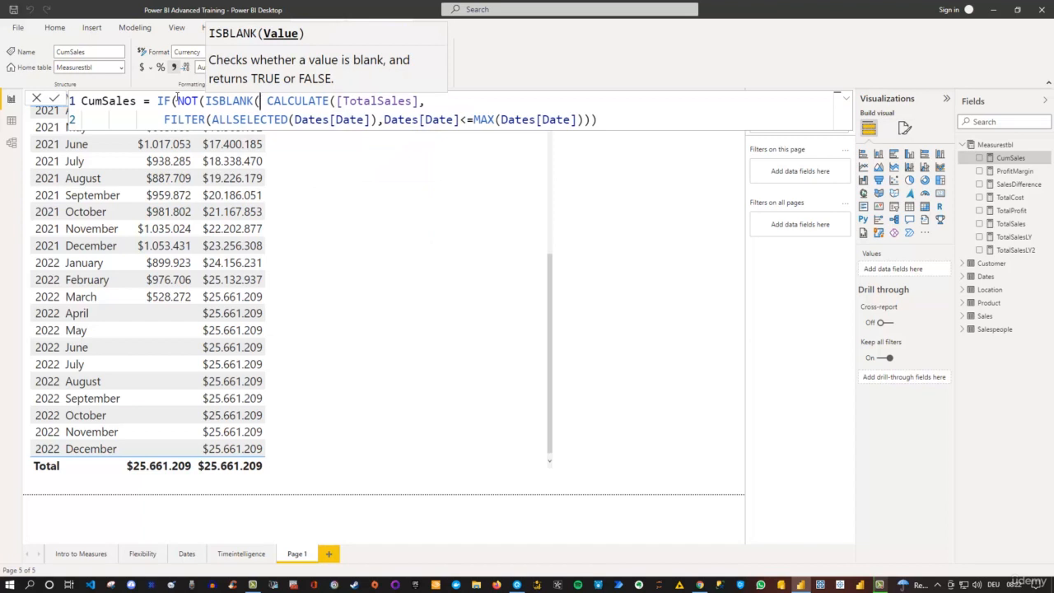
Step: Use Measurestbl[TotalSales] as the ISBLANK argument and separate the test from CALCULATE with a comma
type("TotalS")
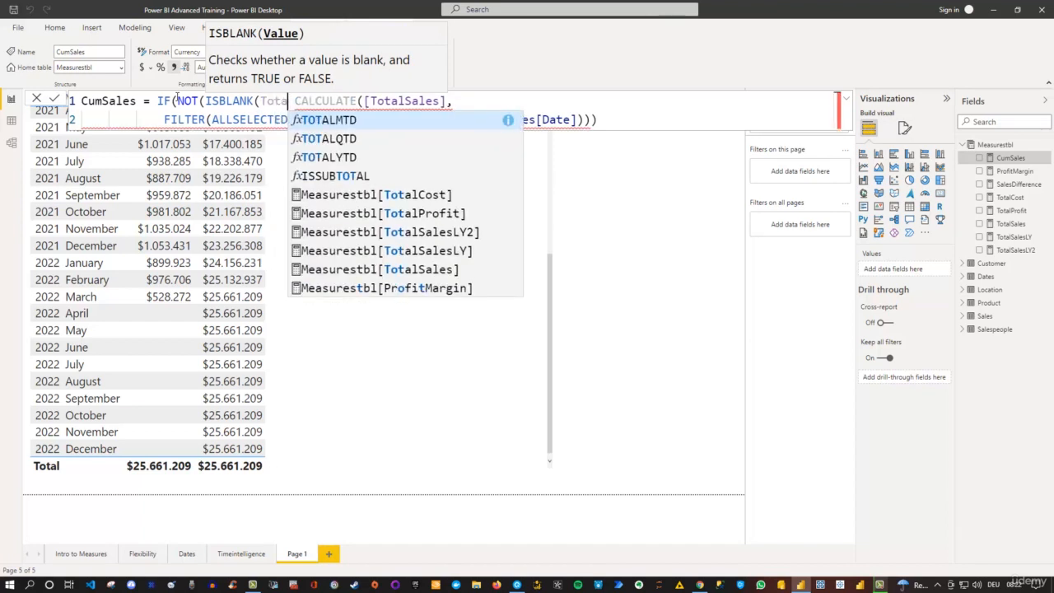
type("a")
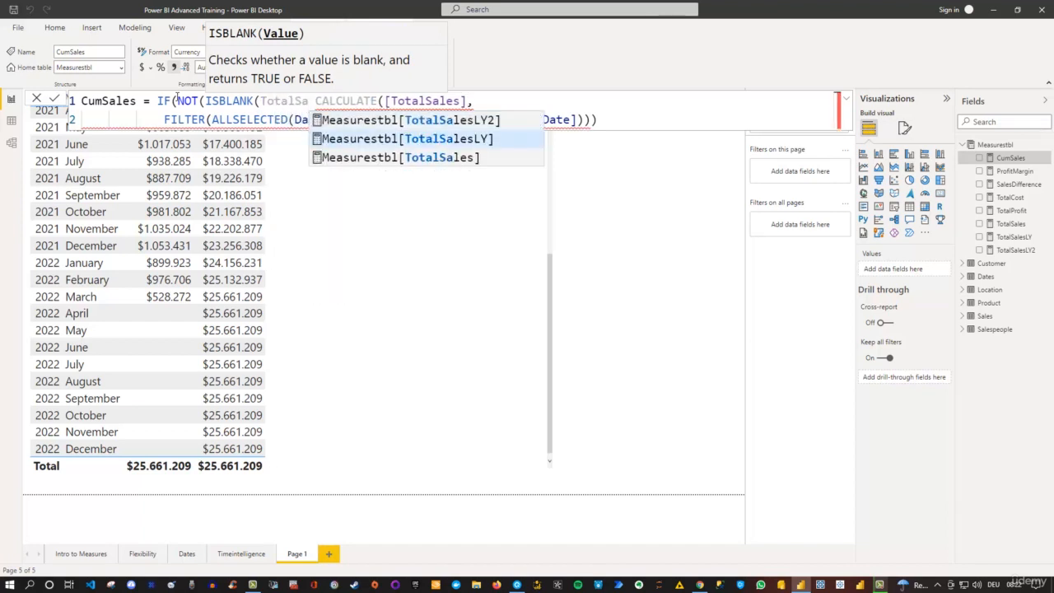
key("Down")
key("Down")
key("Tab")
type(")")
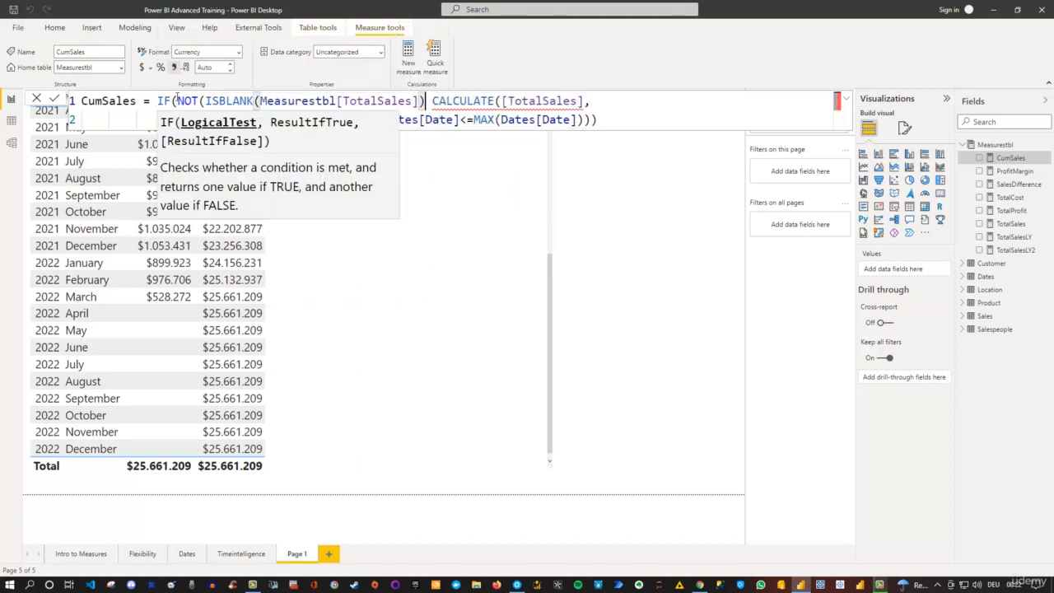
type("),")
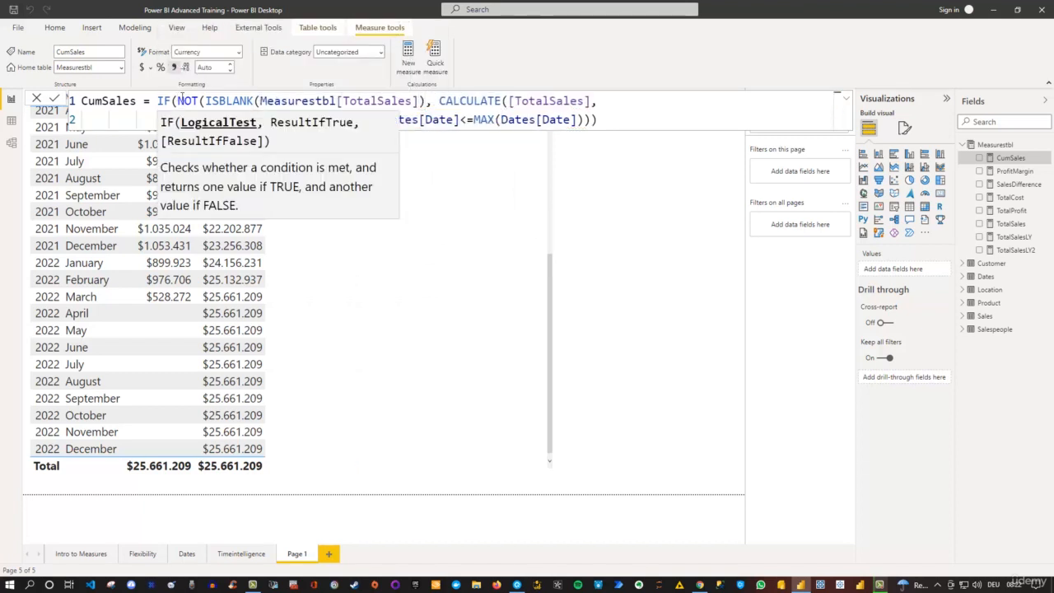
Step: Add BLANK() on a new third line as the IF function's false result and close the formula
left_click(600, 119)
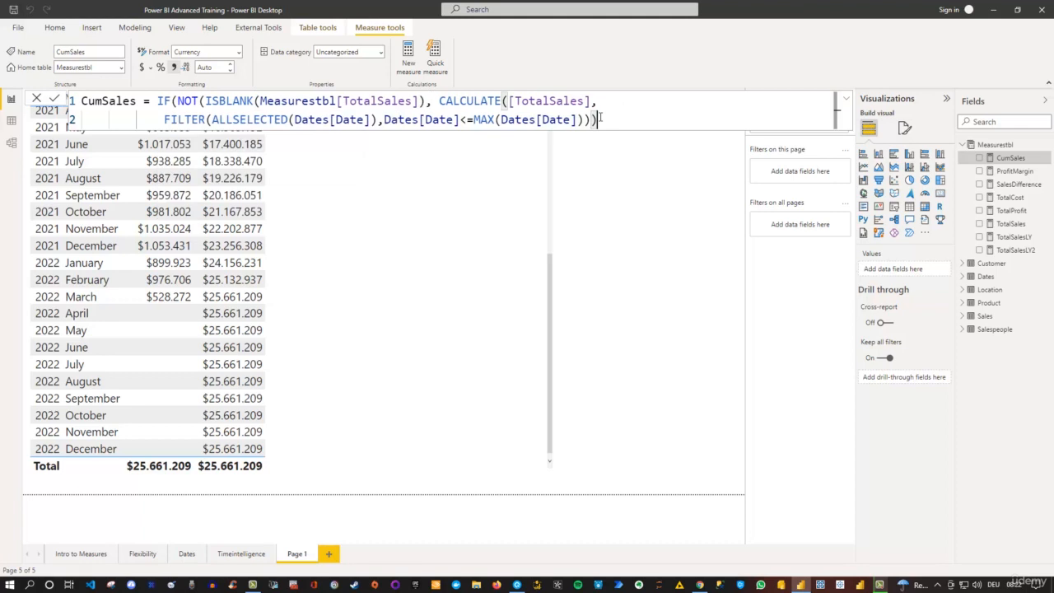
type(")")
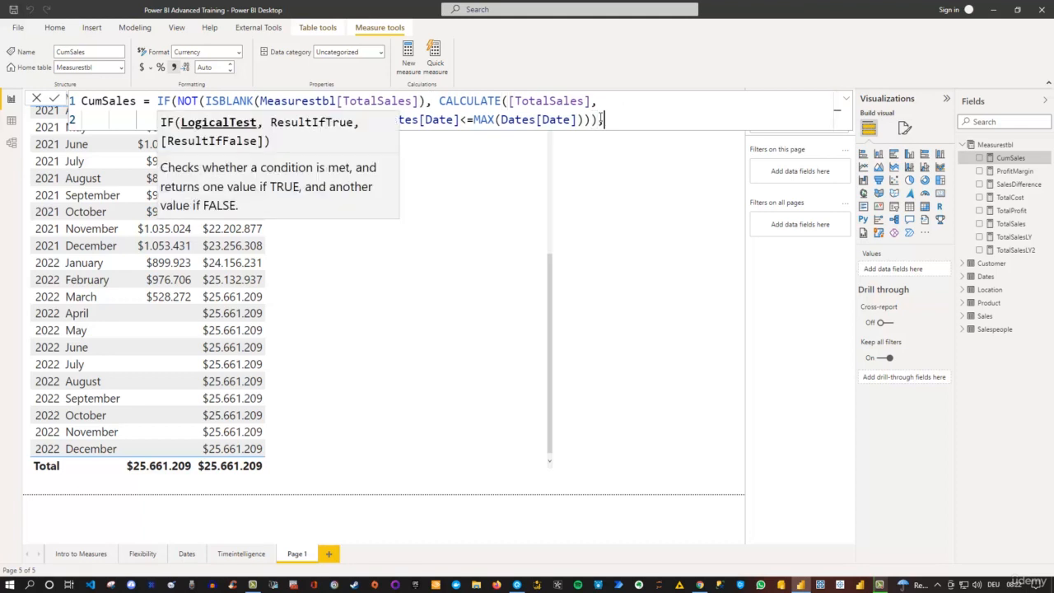
key("shift+Return")
type("blan")
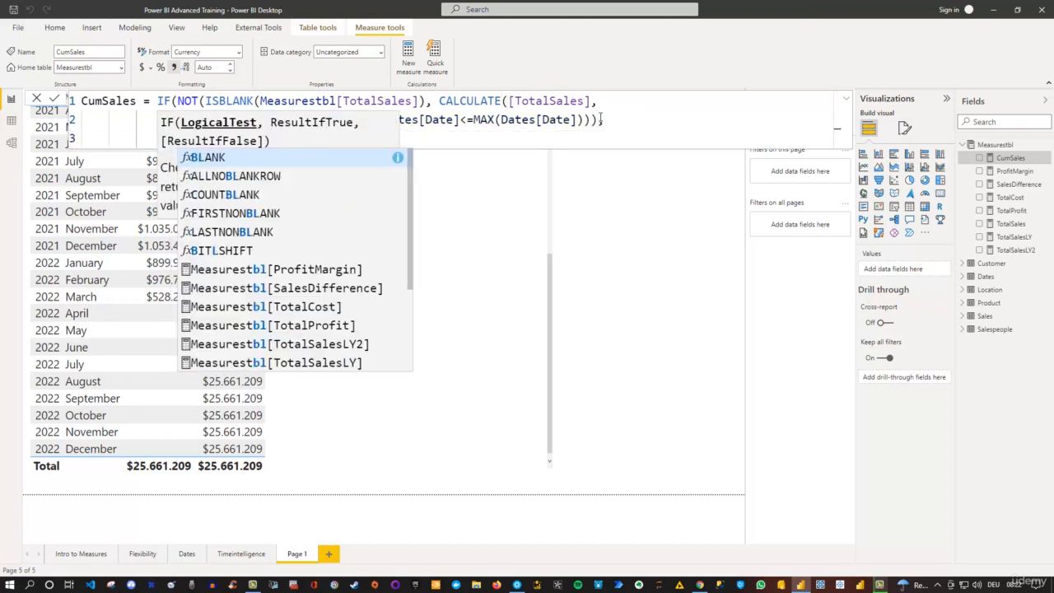
key("Tab")
type(")")
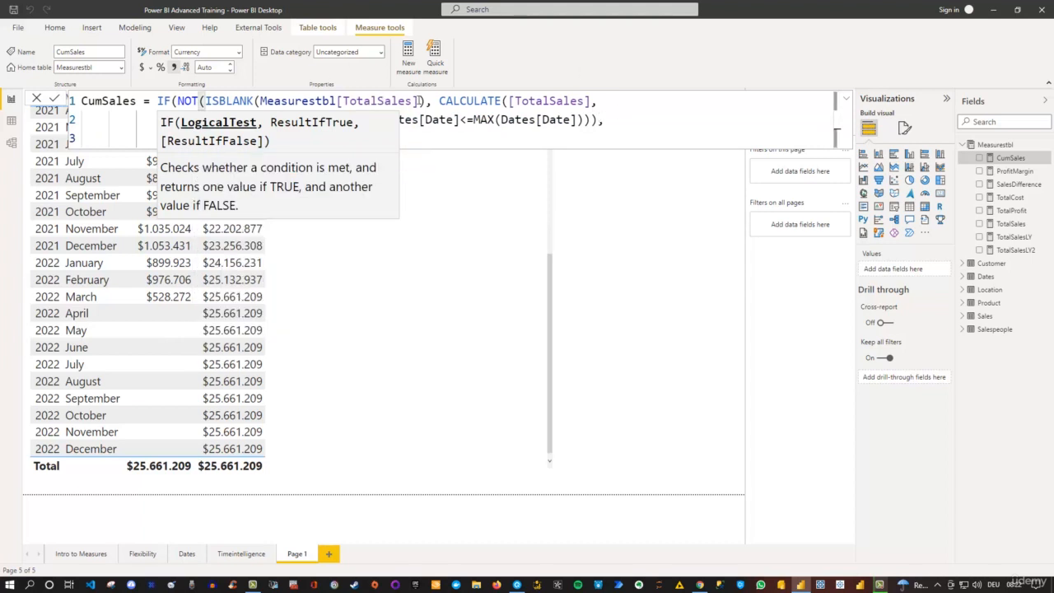
Step: Add the missing closing parenthesis of NOT after the ISBLANK test
left_click(426, 101)
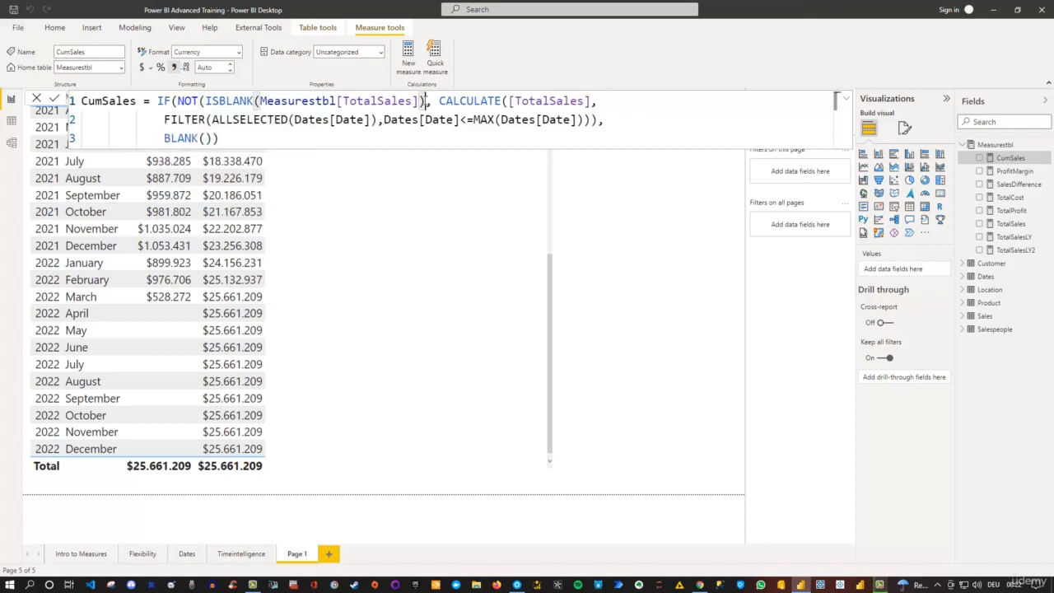
type(")")
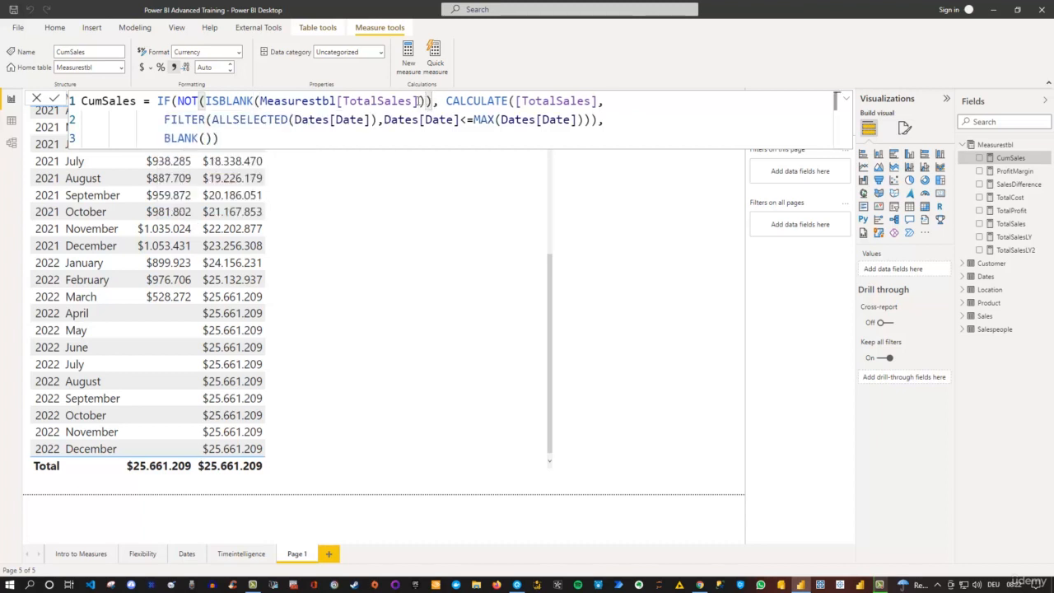
left_click(233, 142)
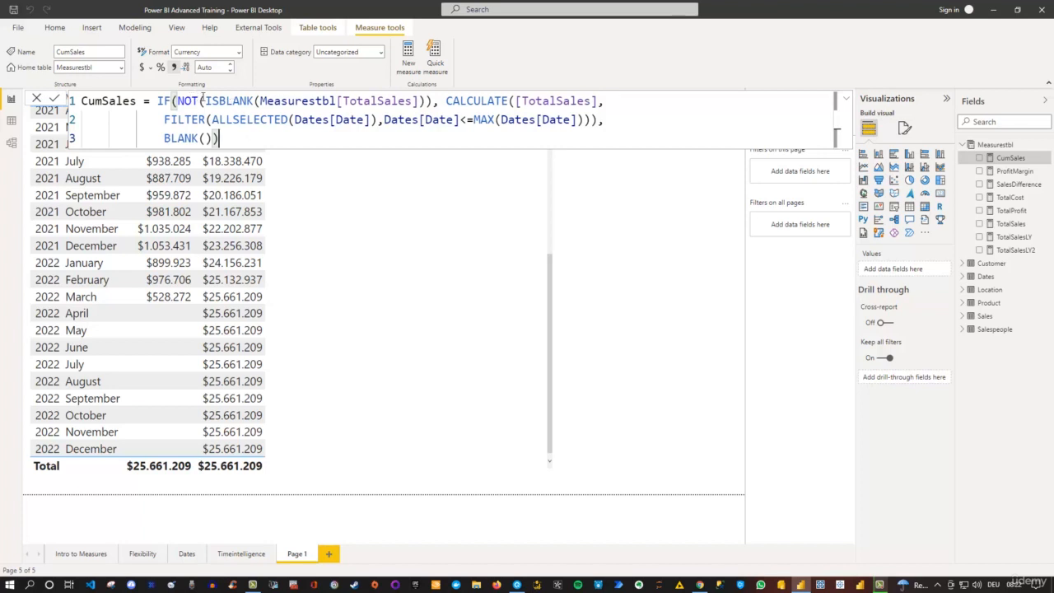
Step: Check the ISBLANK test, the CALCULATE result and the BLANK() alternative, and commit the CumSales formula
left_click_drag(205, 100, 253, 101)
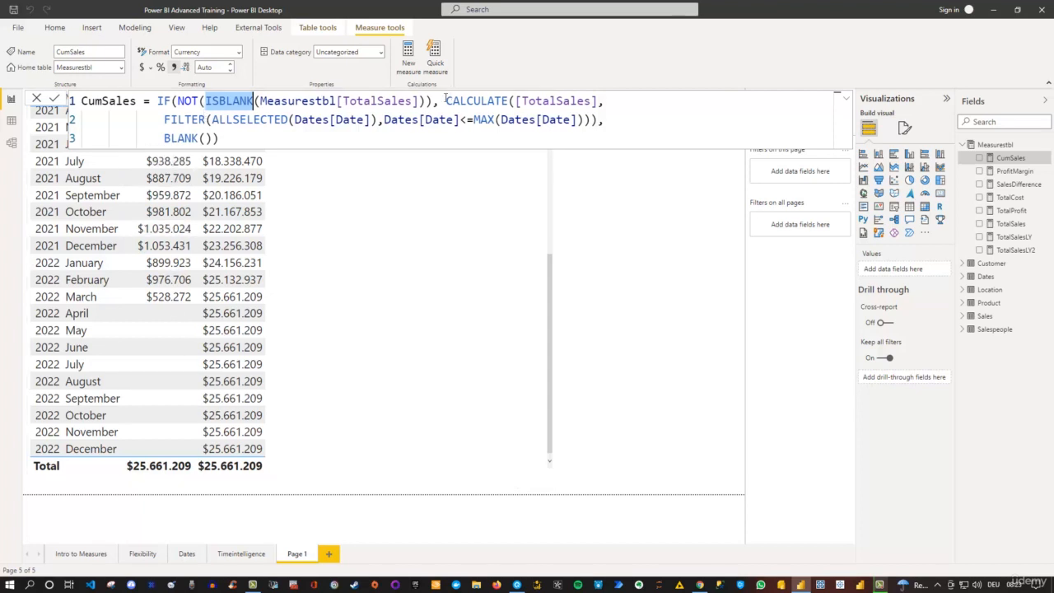
left_click_drag(445, 100, 587, 113)
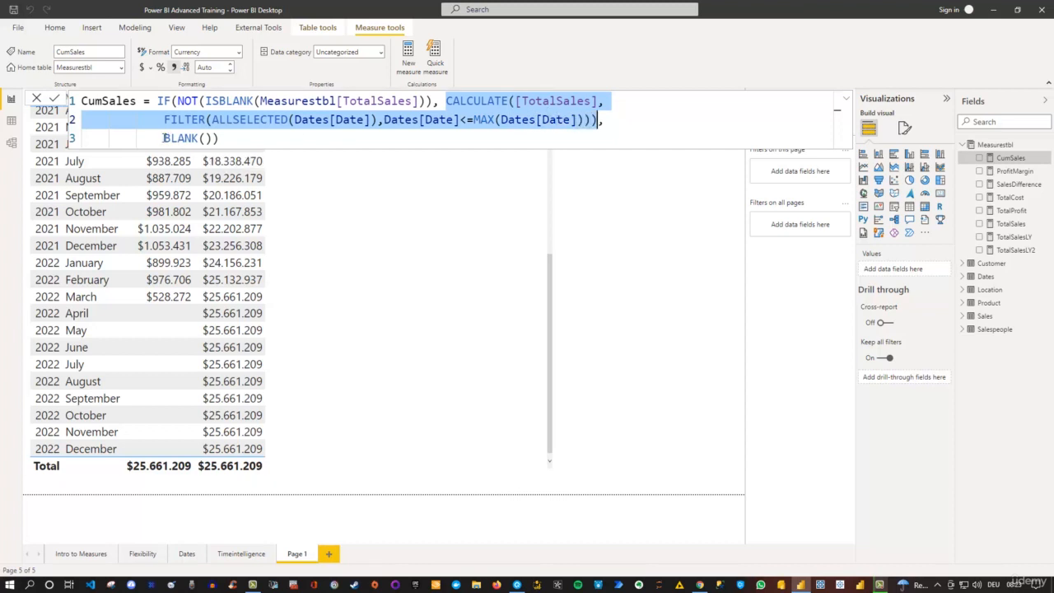
left_click_drag(164, 137, 210, 138)
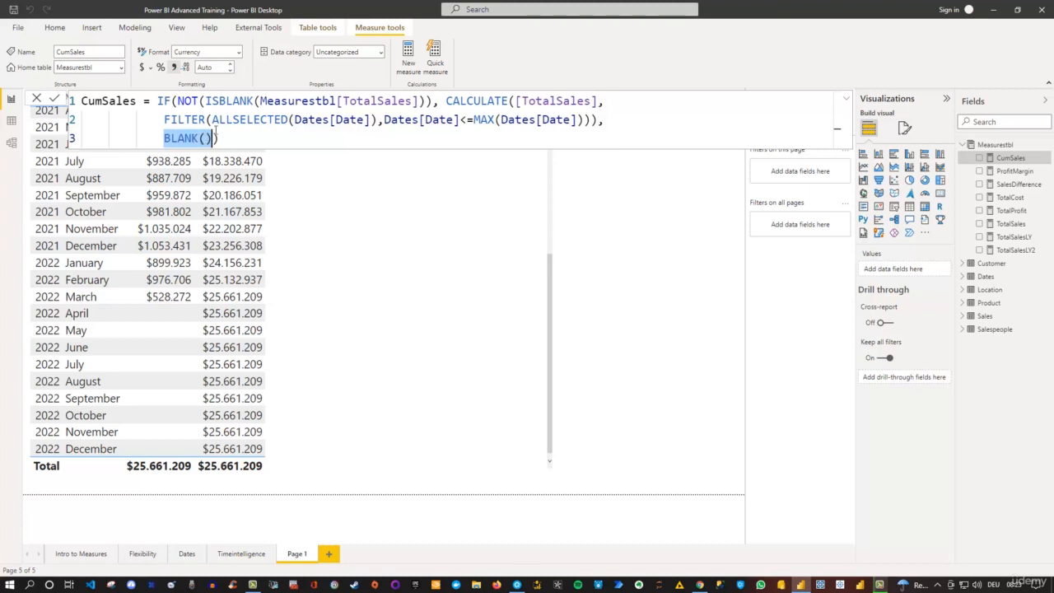
left_click(219, 137)
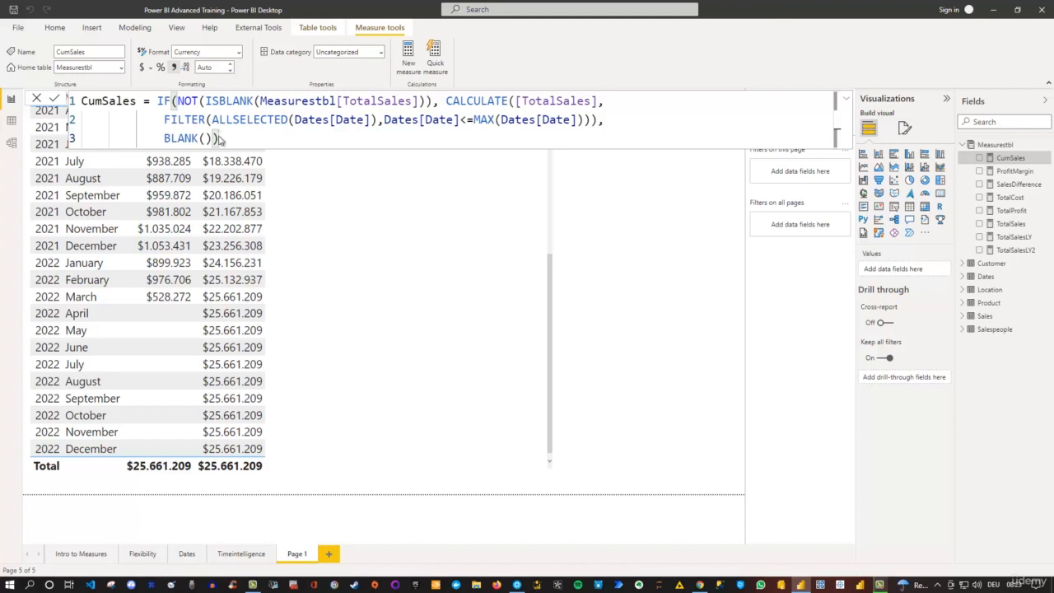
key("Return")
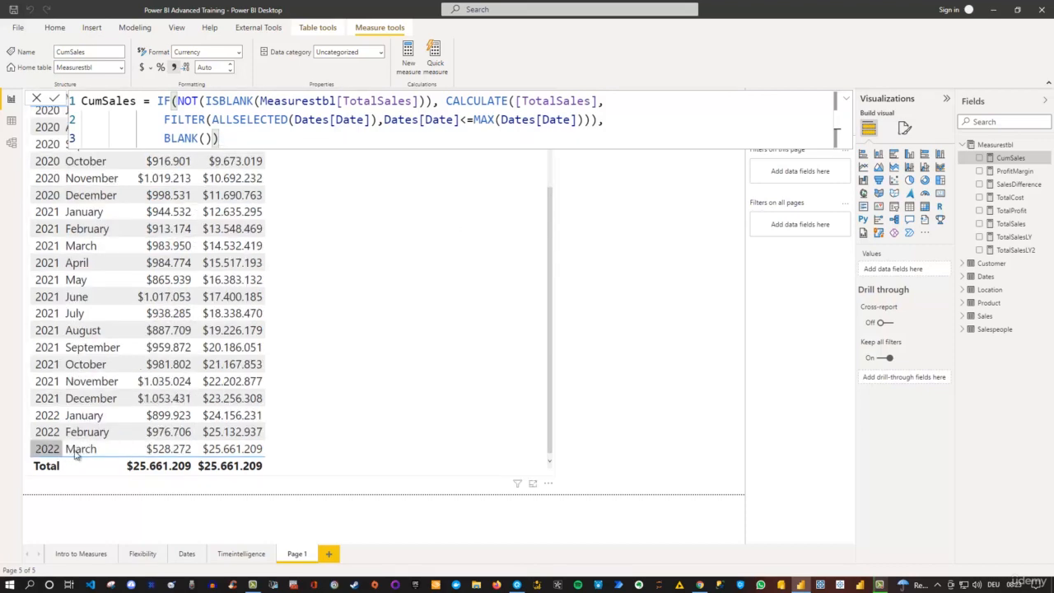
Step: Review the updated table's rows and the Measurestbl[TotalSales] reference inside the CumSales formula's ISBLANK test
scroll(487, 387, "up", 2)
scroll(486, 377, "down", 2)
left_click_drag(337, 100, 414, 103)
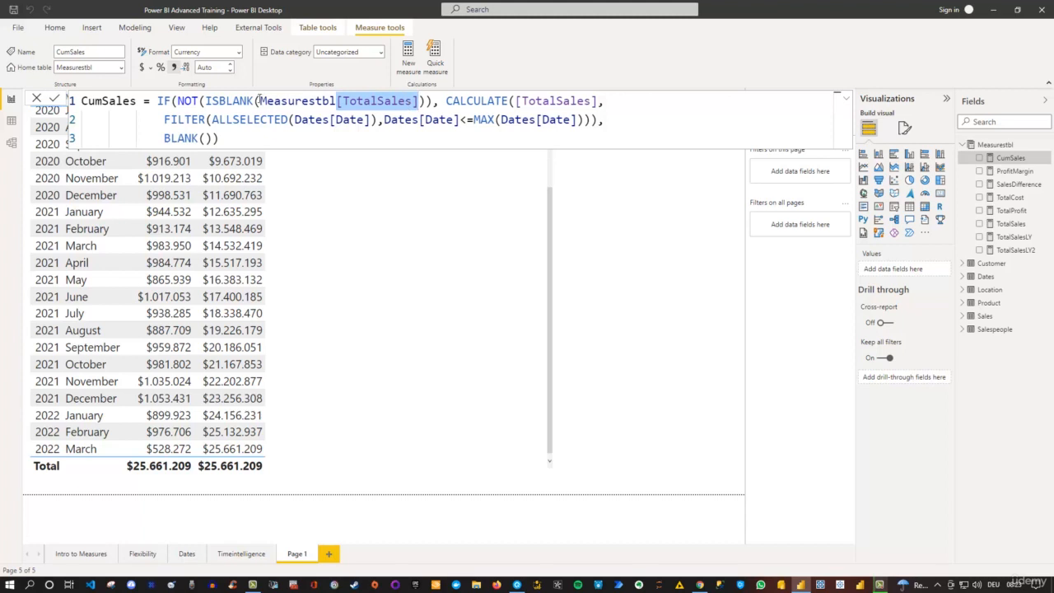
left_click_drag(260, 100, 343, 100)
left_click_drag(382, 101, 420, 101)
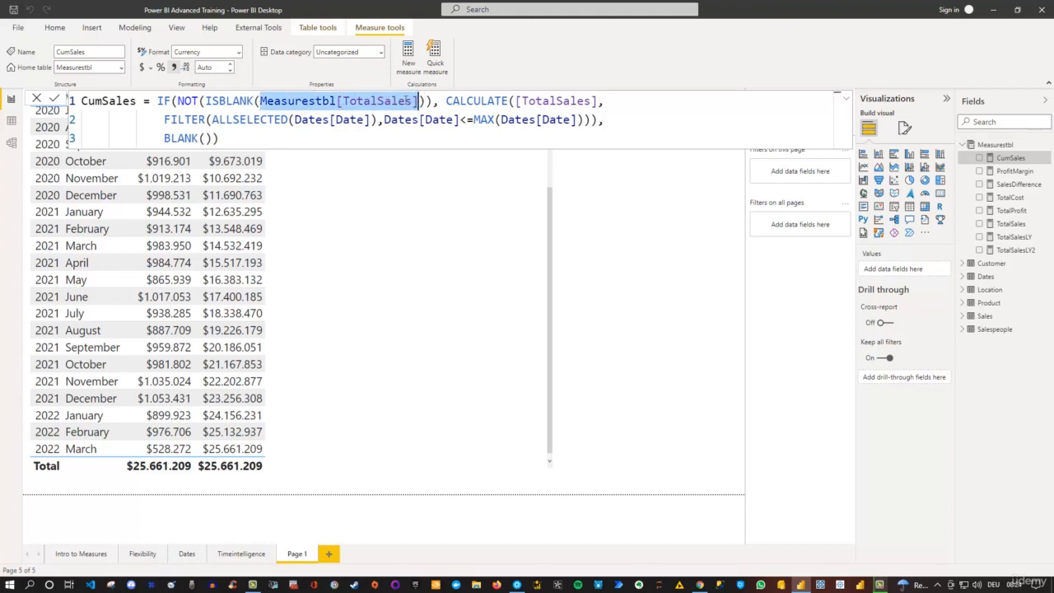
Step: Remove the Measurestbl table prefix from TotalSales in the CumSales formula's ISBLANK test and commit the measure
left_click_drag(515, 101, 600, 101)
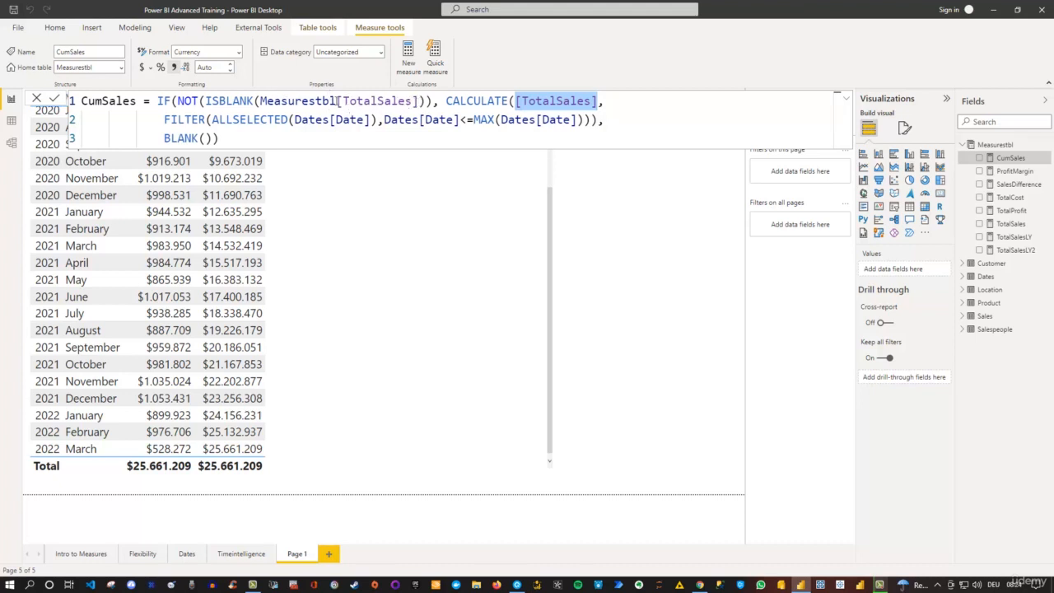
left_click_drag(338, 100, 260, 100)
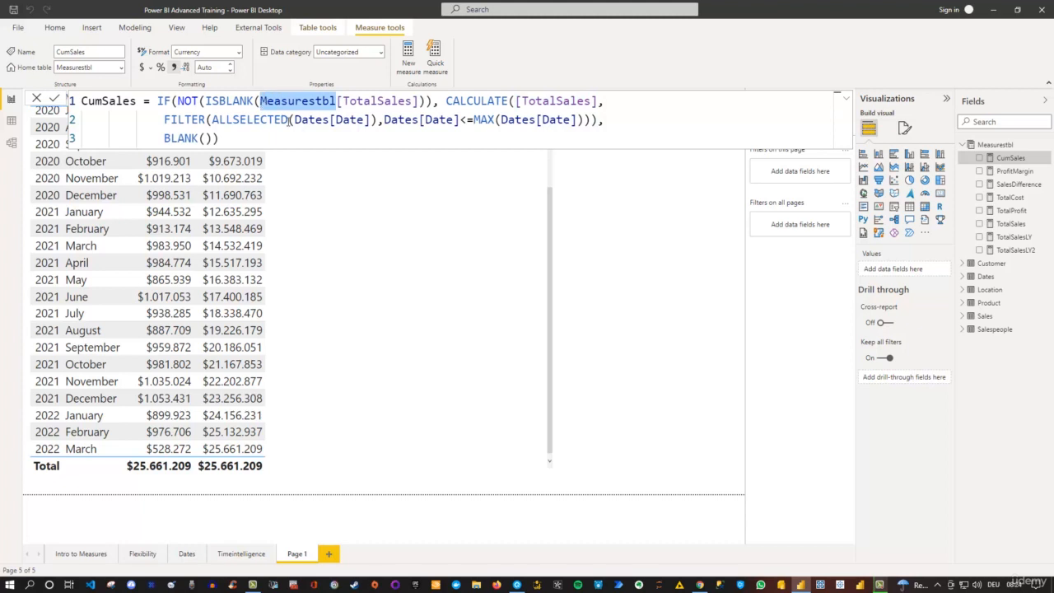
key("Delete")
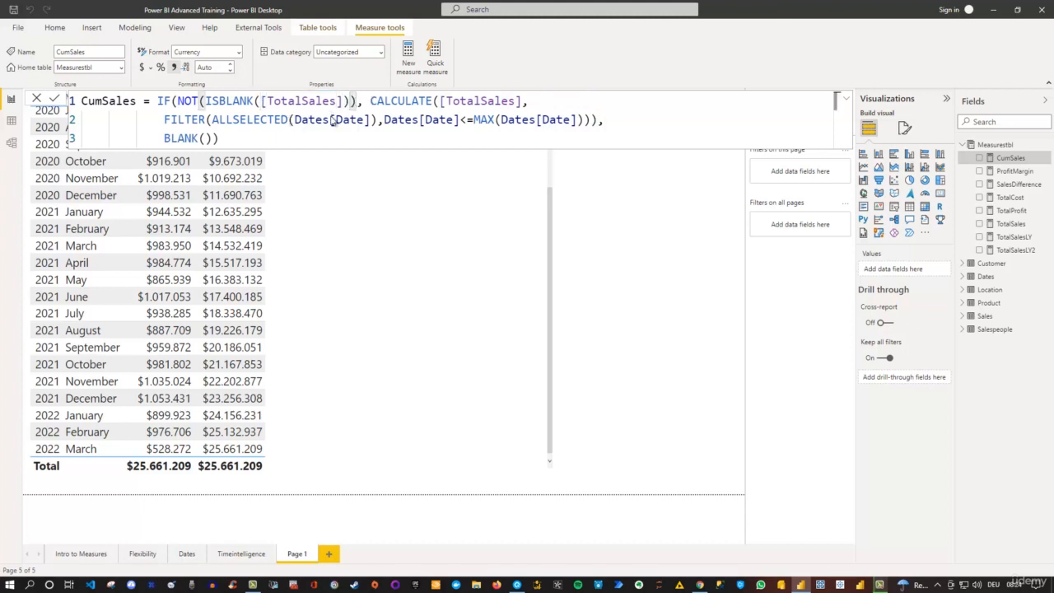
key("Return")
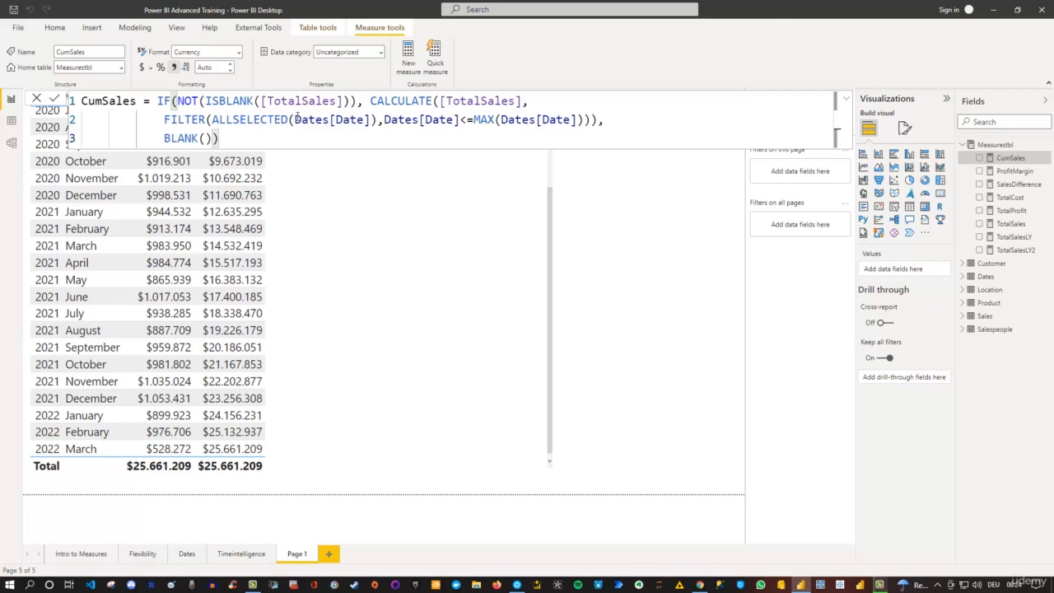
Step: Examine the Timeintelligence page's sales table down to the last months of 2022
left_click(238, 554)
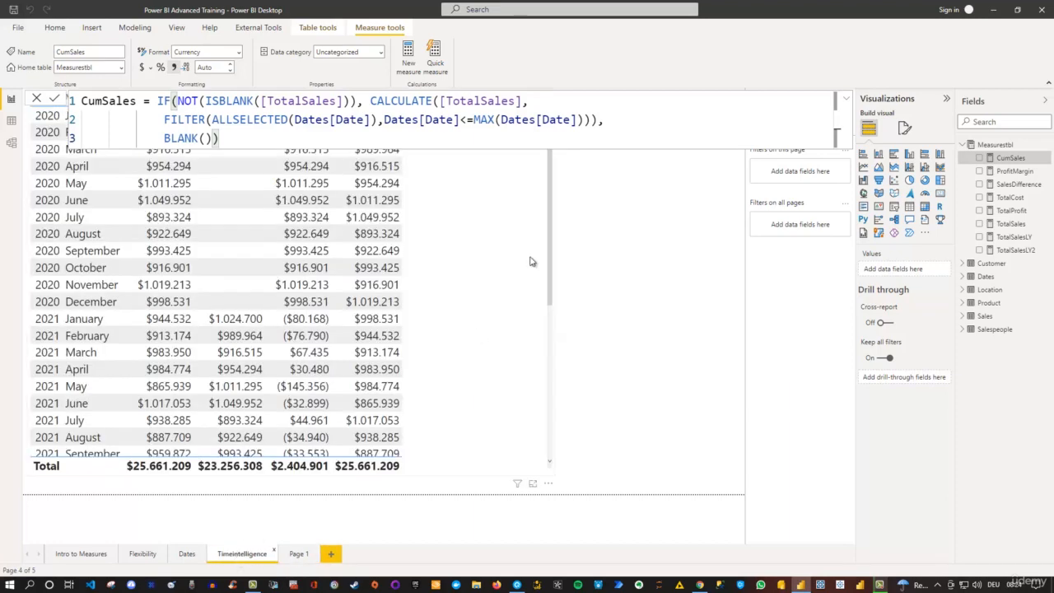
left_click(470, 238)
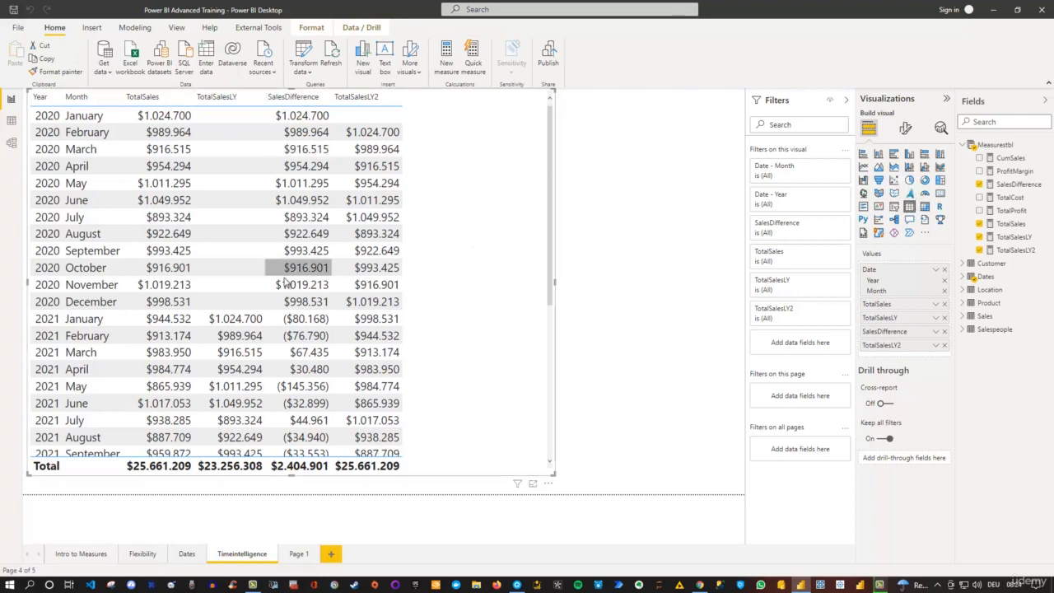
scroll(251, 329, "down", 5)
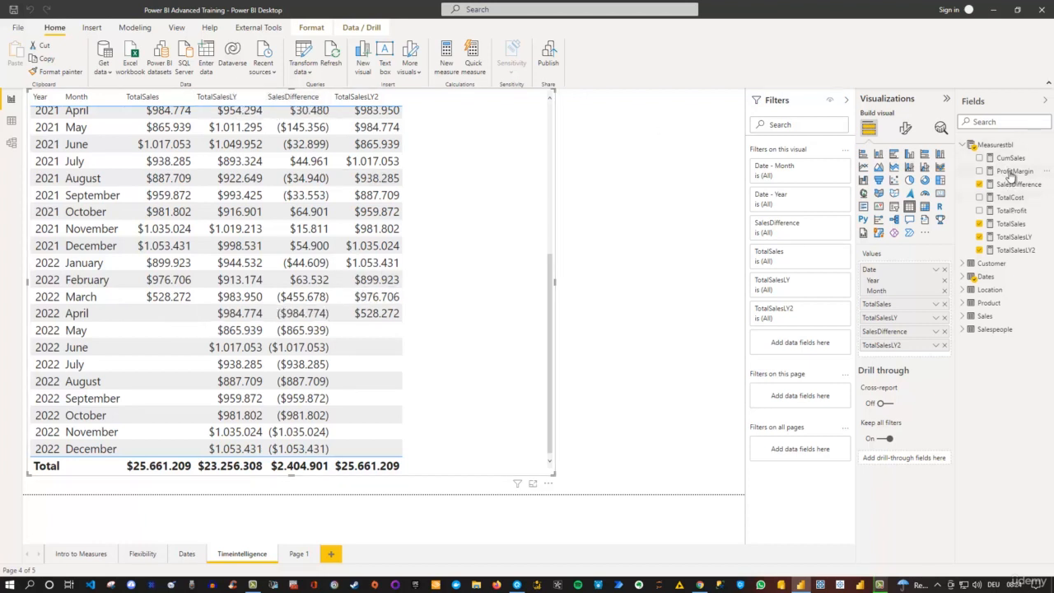
Step: Insert IF(NOT(ISBLANK(TotalSales) before CALCULATE in the TotalSalesLY formula and move CALCULATE onto a second line
left_click(1014, 238)
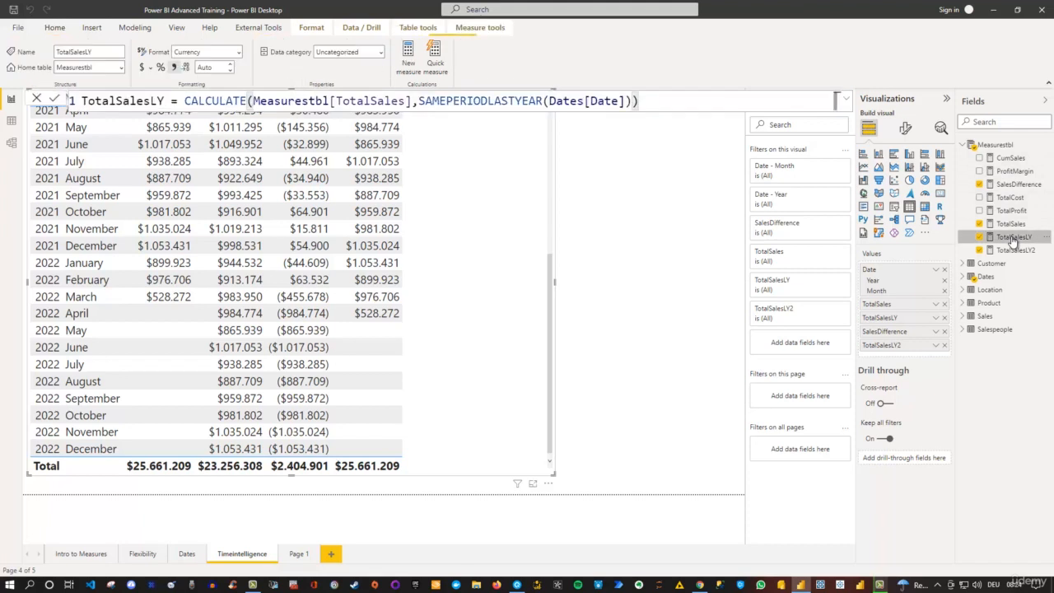
left_click(185, 100)
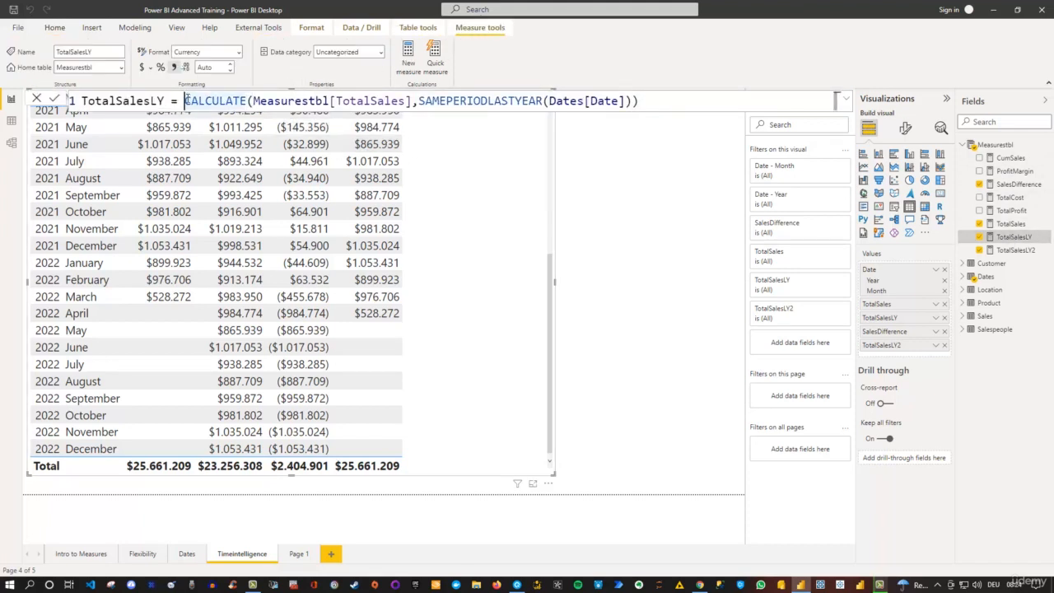
type("IF")
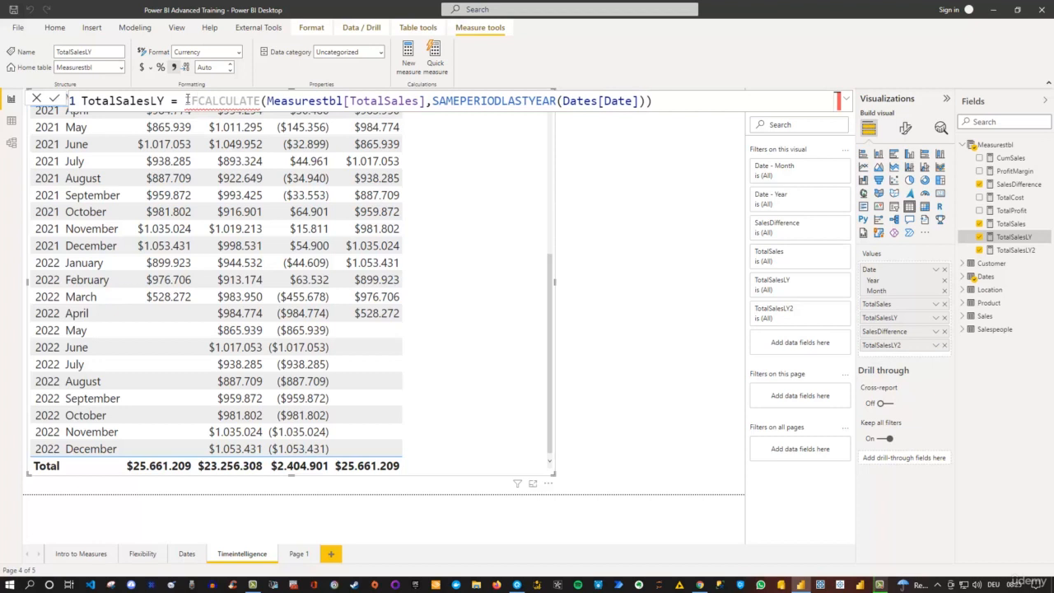
type("(NOT")
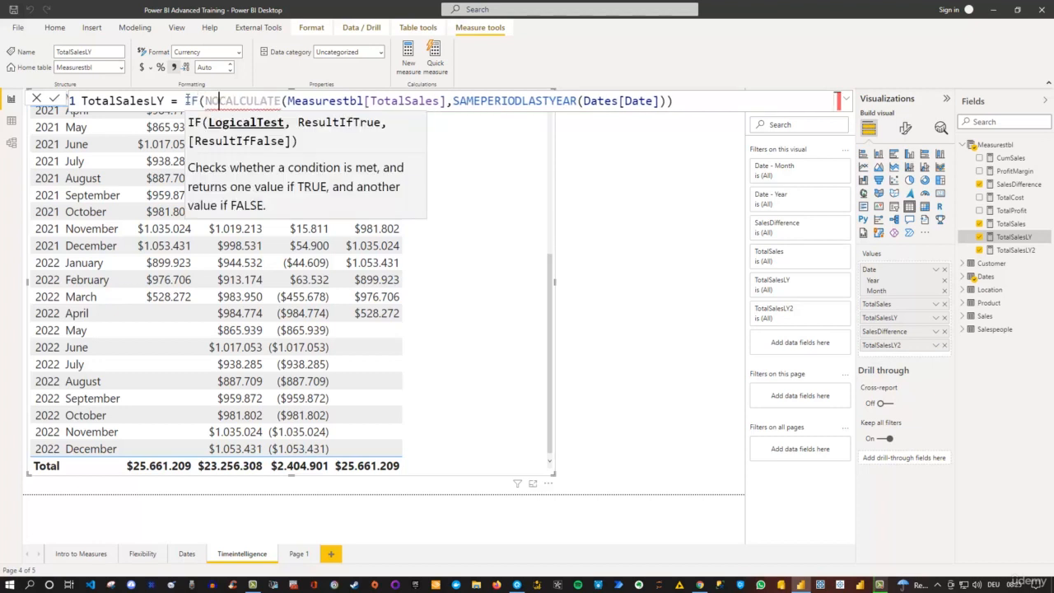
type("(")
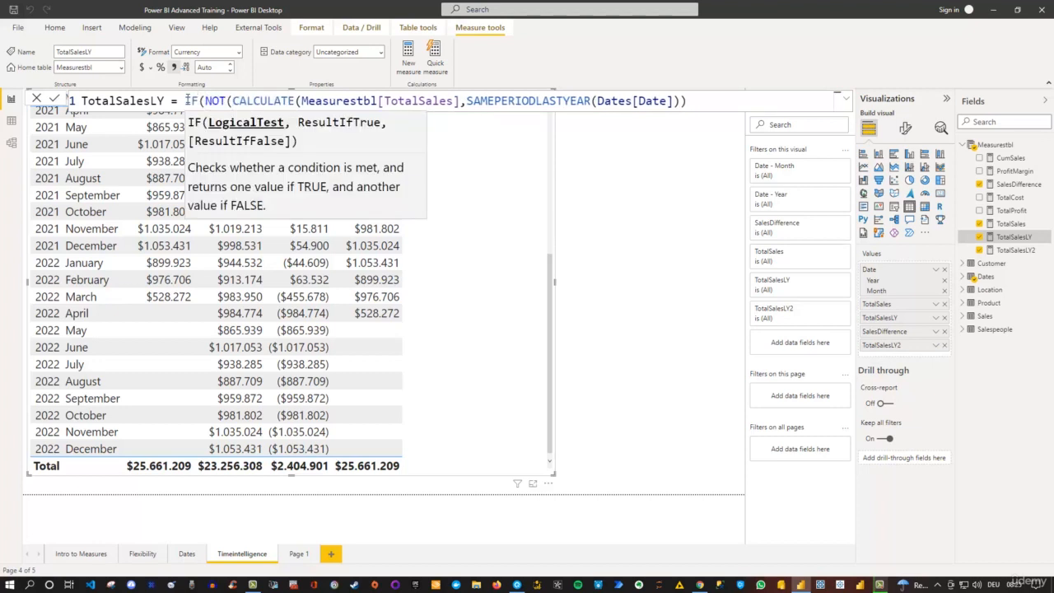
type("ISBLANK")
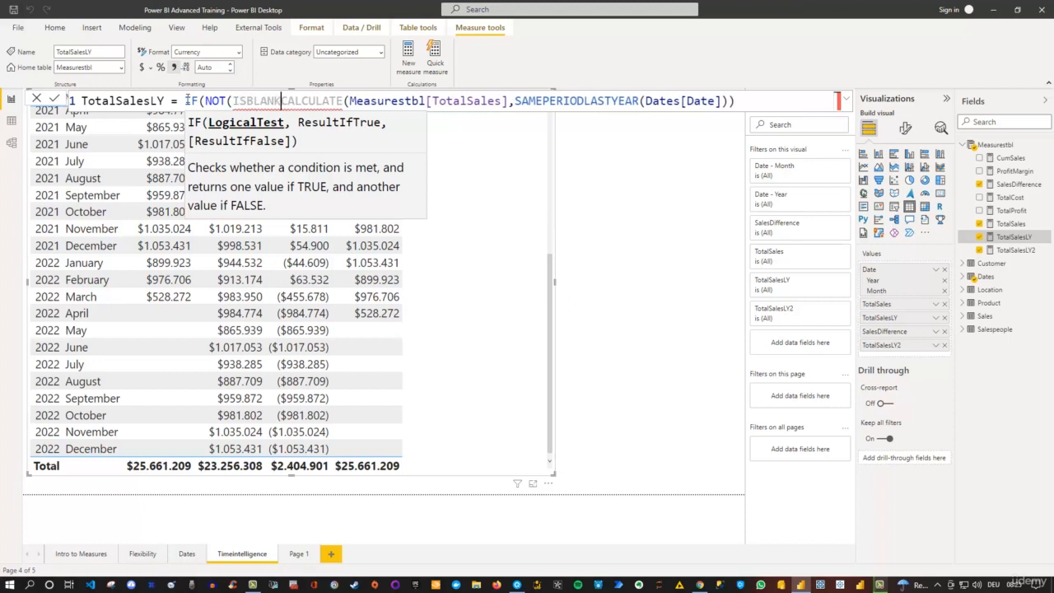
type("(")
type("TotalSa")
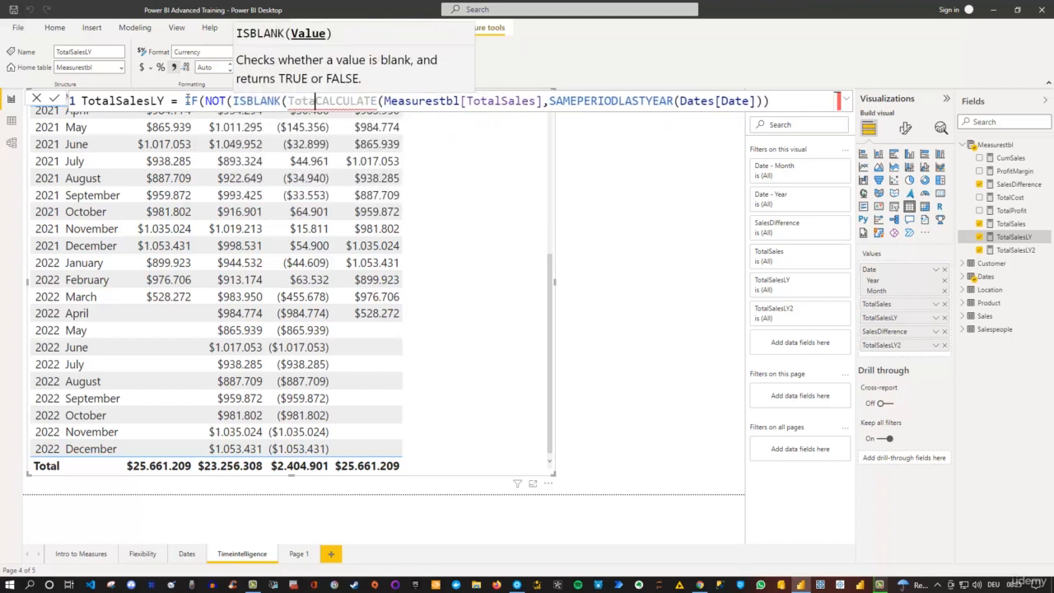
type("les")
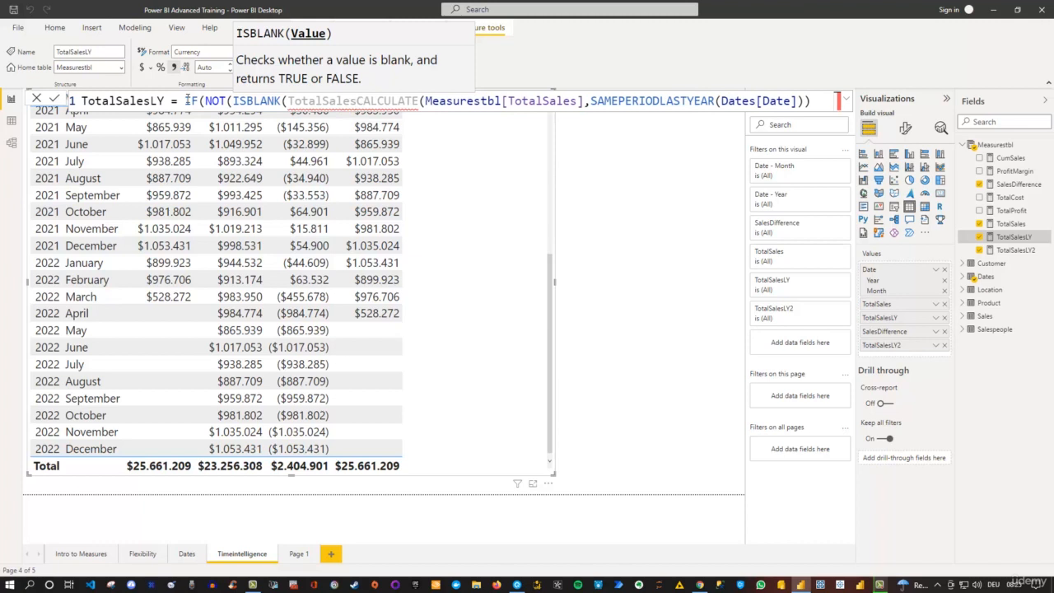
type(")")
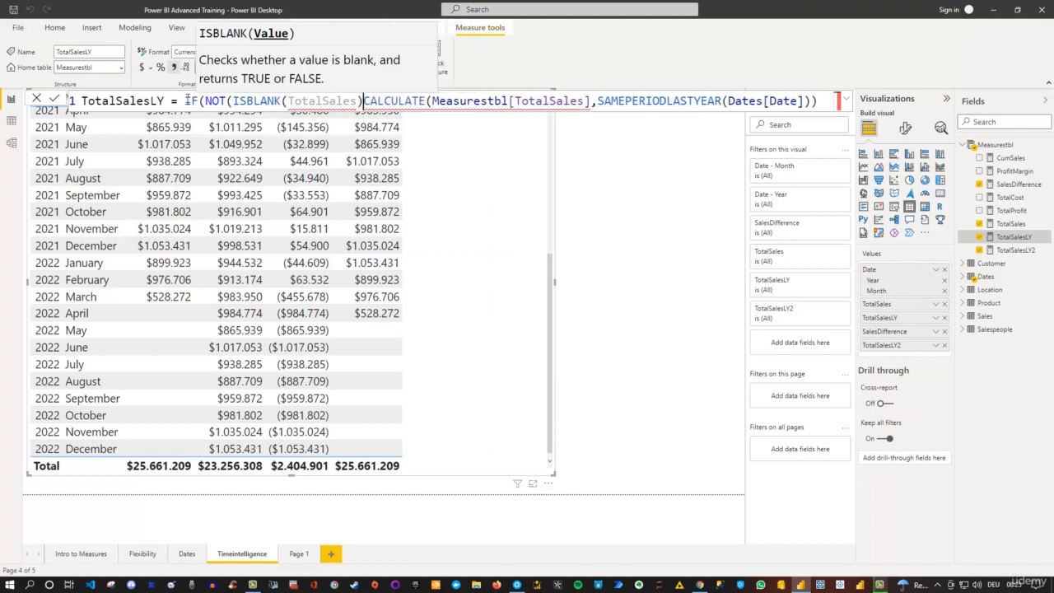
key("shift+Return")
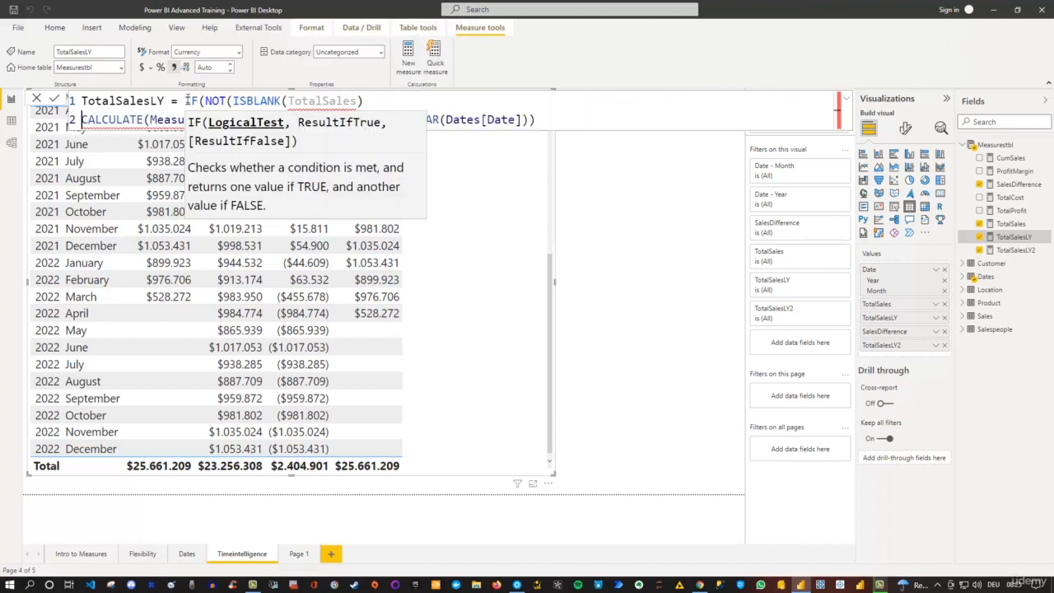
Step: Replace the plain TotalSales text in the ISBLANK test with the measure reference [TotalSales]
left_click(285, 101)
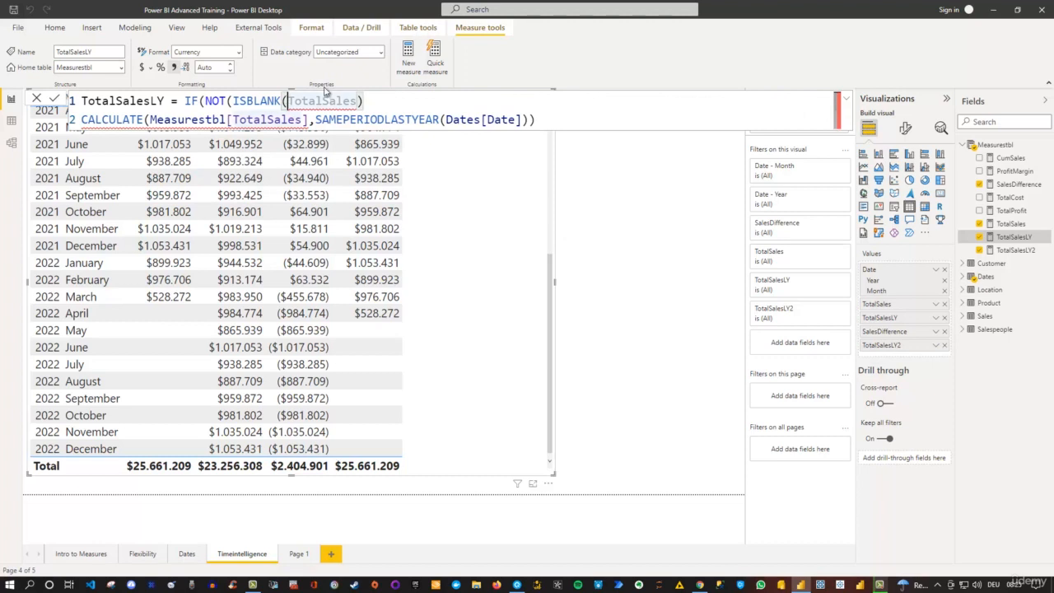
type("[")
key("Down")
key("Down")
key("Down")
key("Down")
key("Down")
key("Down")
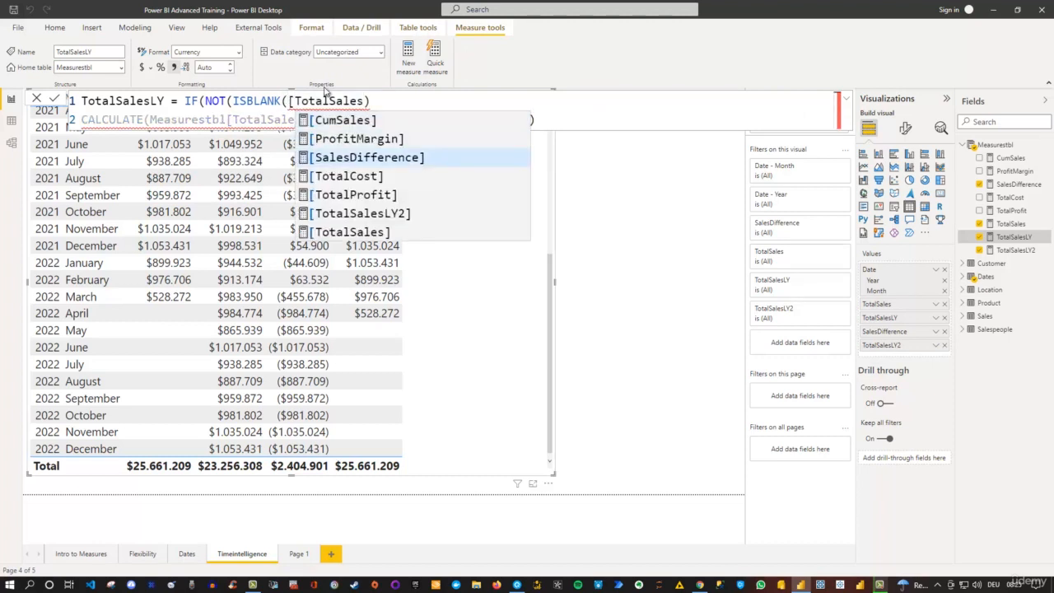
key("Tab")
key("Delete")
key("Delete")
key("Delete")
key("Delete")
key("Delete")
key("Delete")
key("Delete")
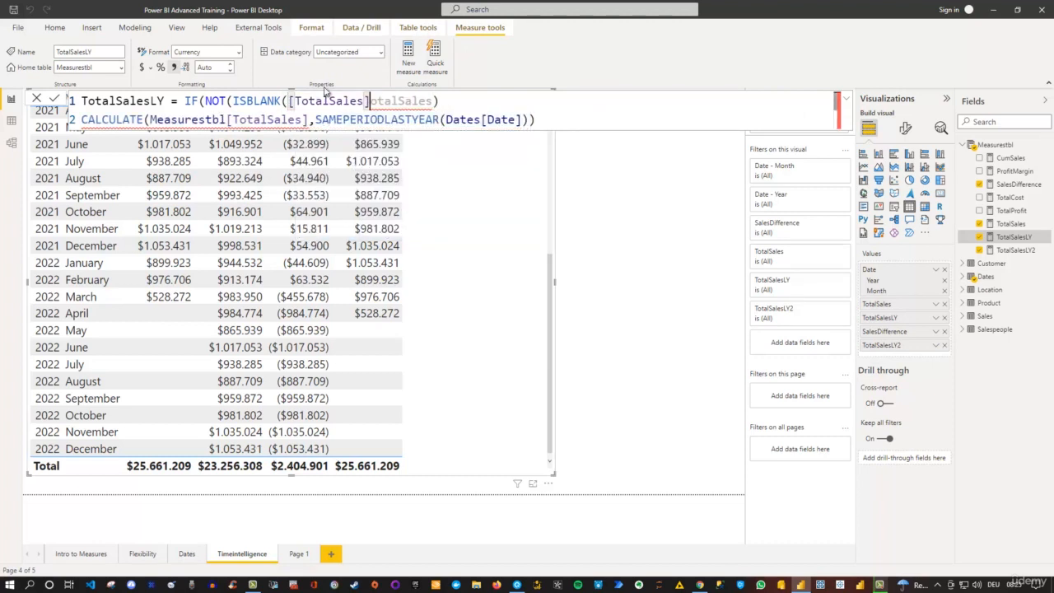
key("Delete")
key("Delete")
key("Delete")
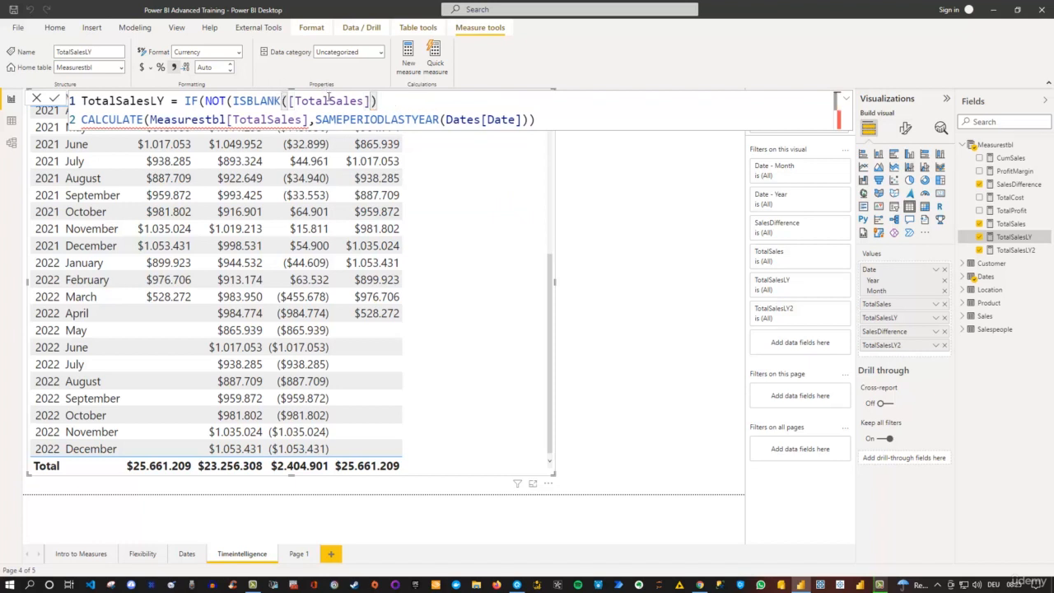
Step: Add argument commas after the ISBLANK test and the CALCULATE expression, and add NOT's missing closing parenthesis
left_click(380, 100)
type(",")
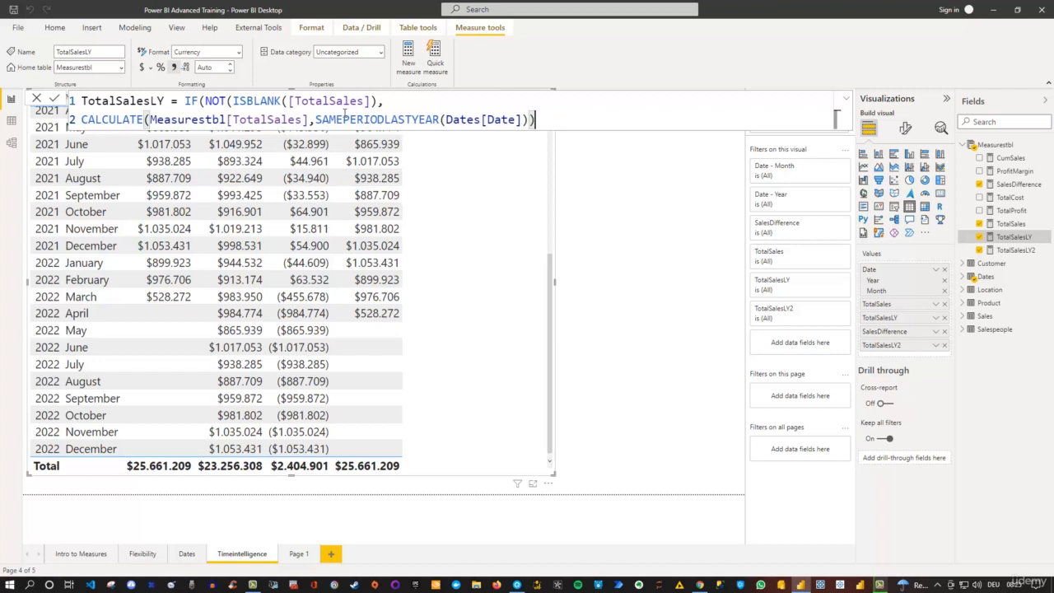
type(",")
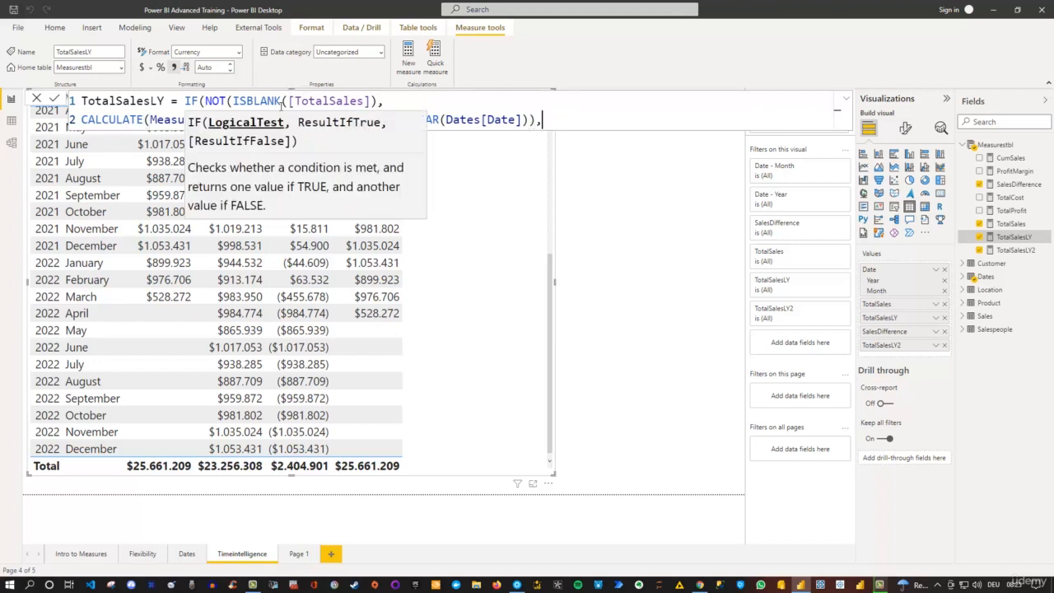
left_click(375, 100)
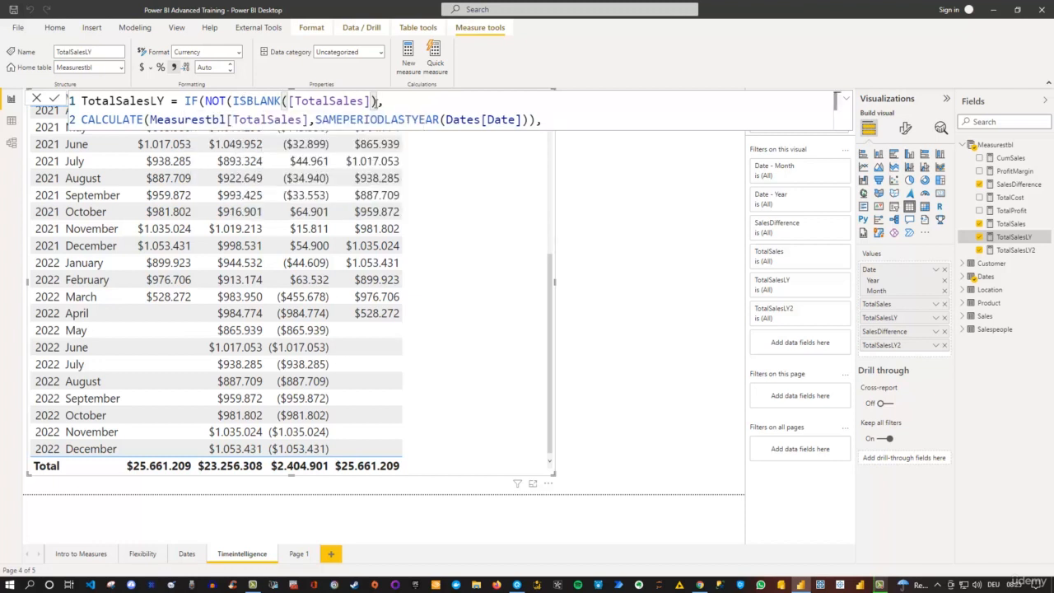
type(")")
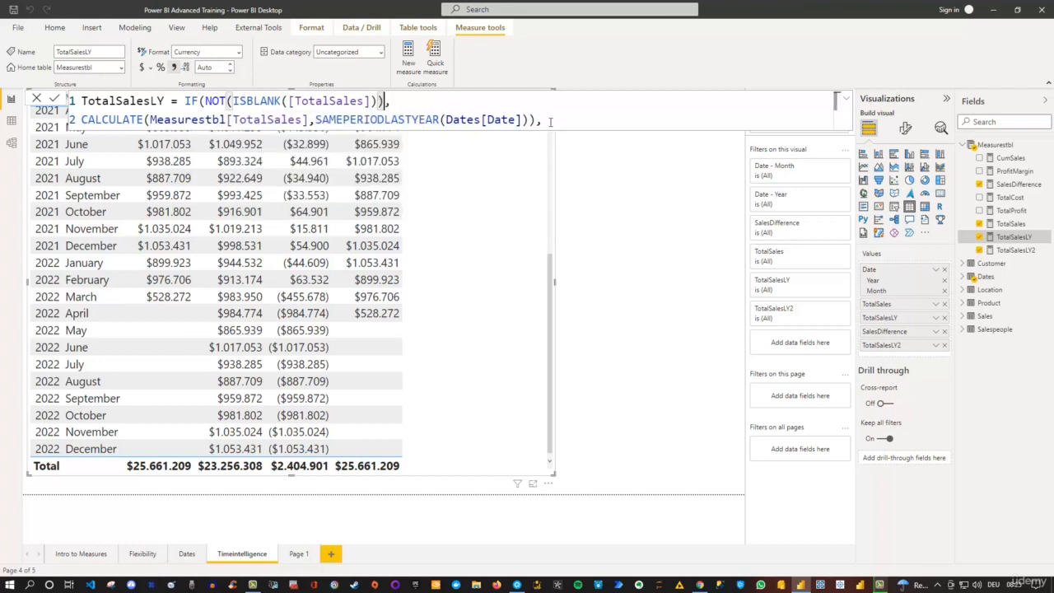
Step: Add BLANK() on a third line as the IF function's false result, close the formula, and commit TotalSalesLY
left_click(550, 121)
key("shift+Return")
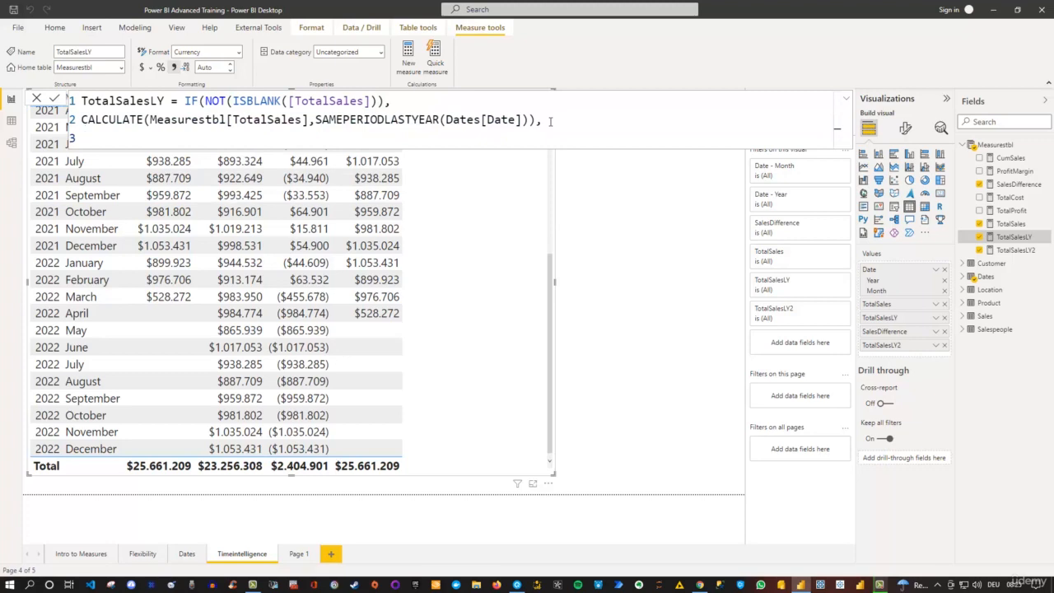
type("BL")
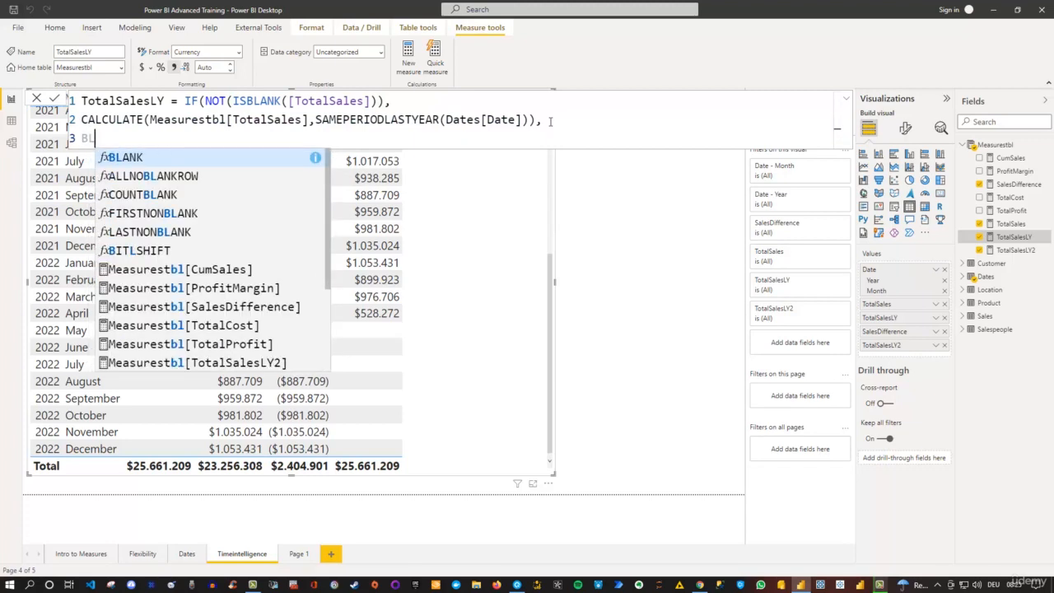
type("ANK()")
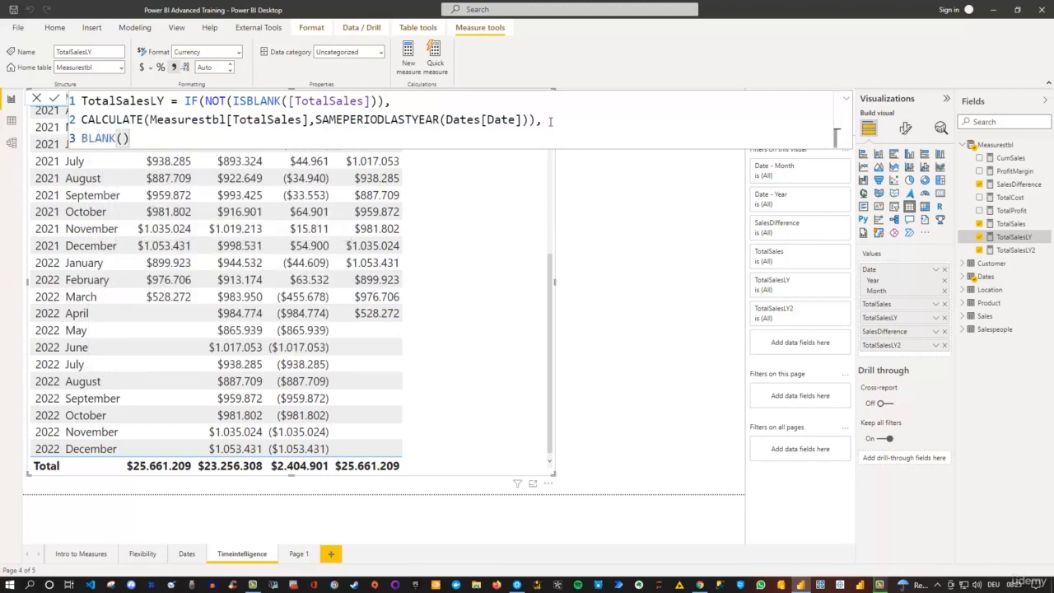
type(")")
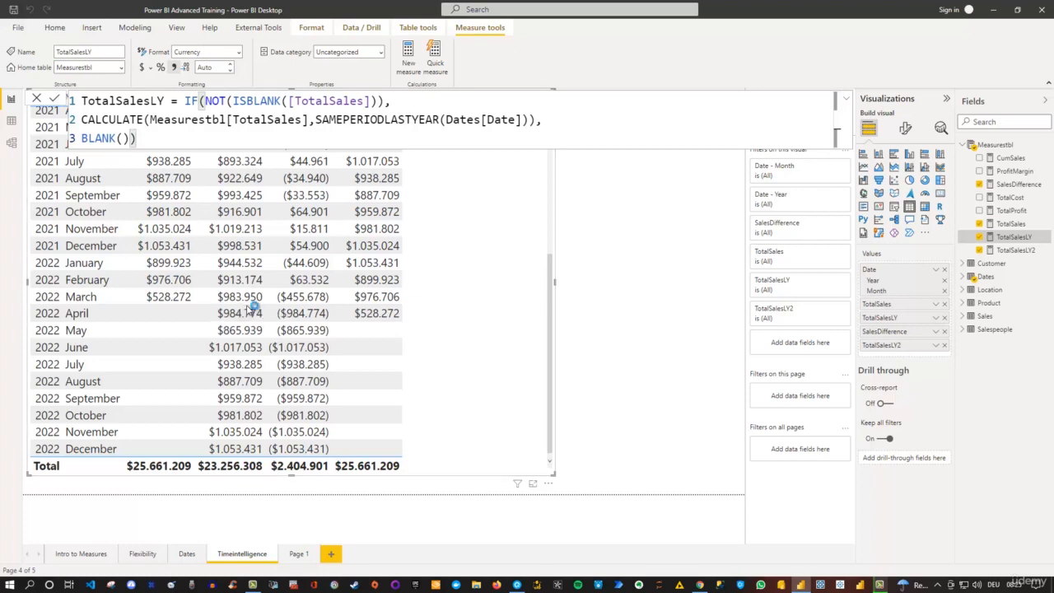
key("Return")
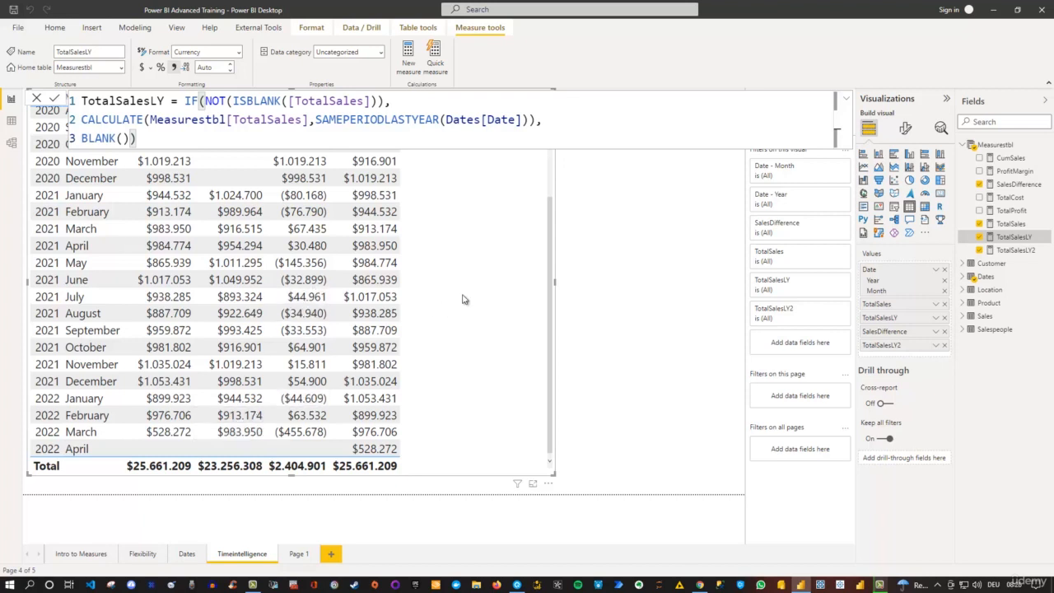
Step: Remove TotalSalesLY2 from the table, check the last 2022 rows, and add the measure back
left_click(631, 294)
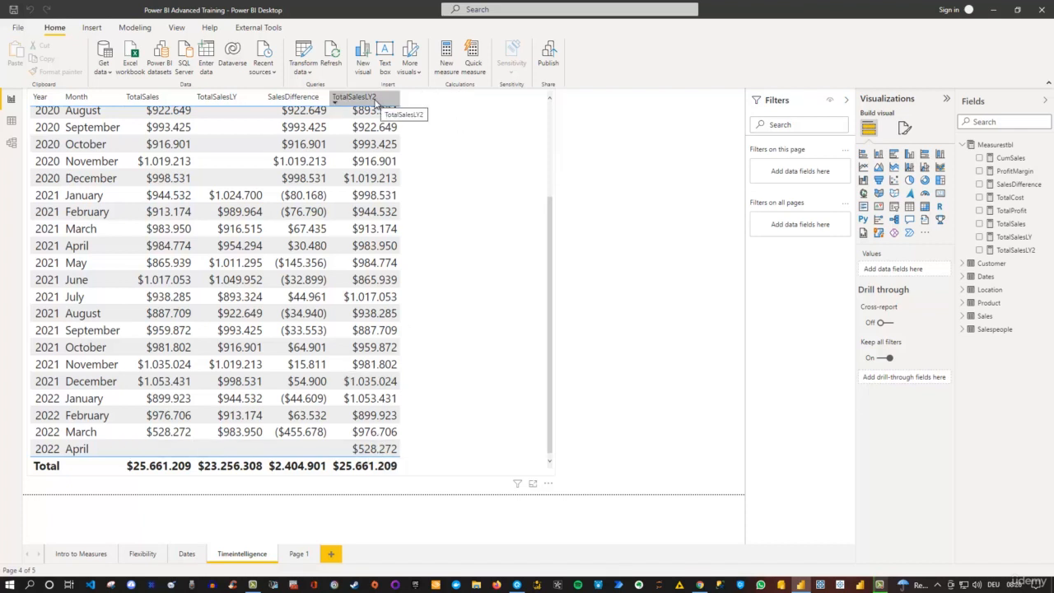
left_click(448, 194)
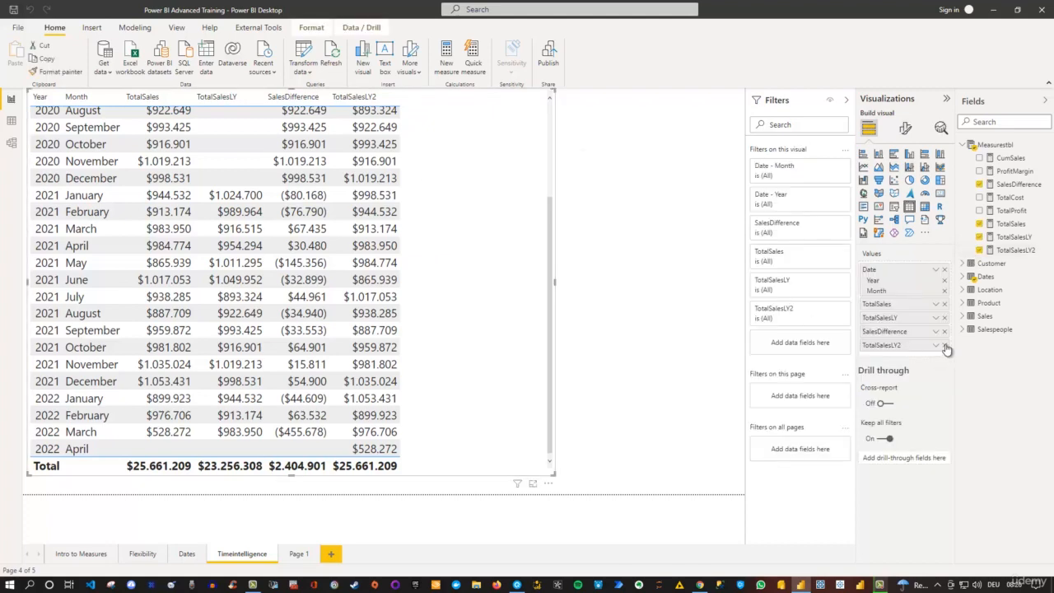
left_click(944, 345)
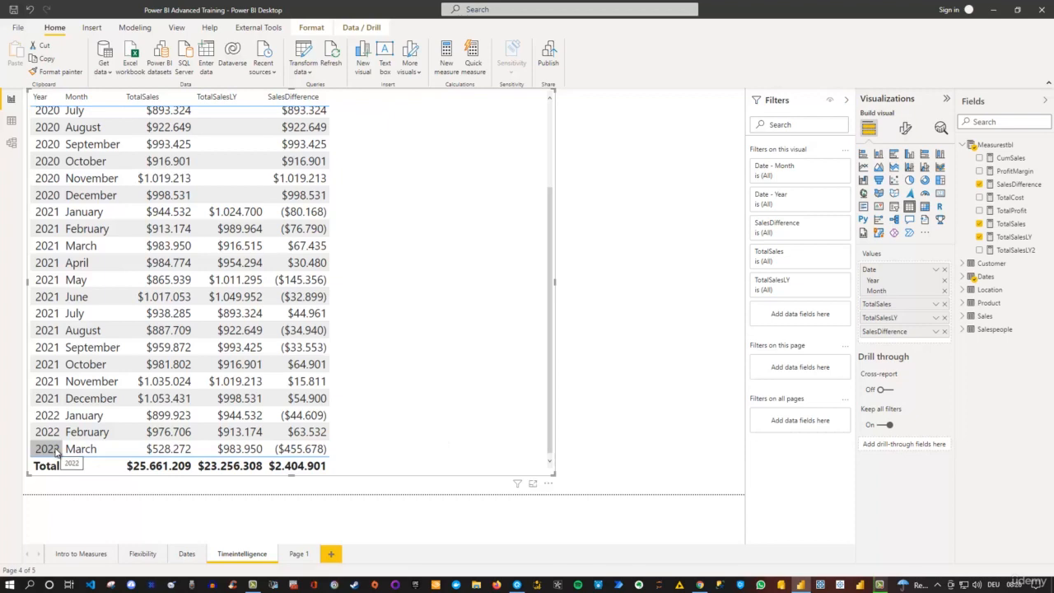
left_click(980, 251)
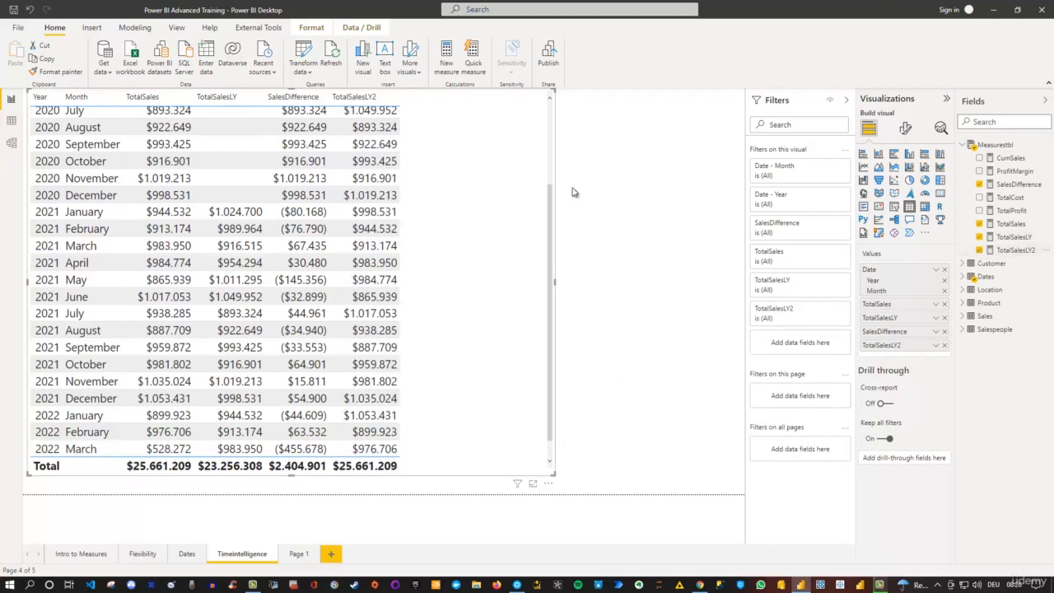
Step: Review the TotalSalesLY2 formula and the last 2022 table rows, and compare them with the IF, NOT, ISBLANK and BLANK() formula of TotalSalesLY
left_click(1019, 250)
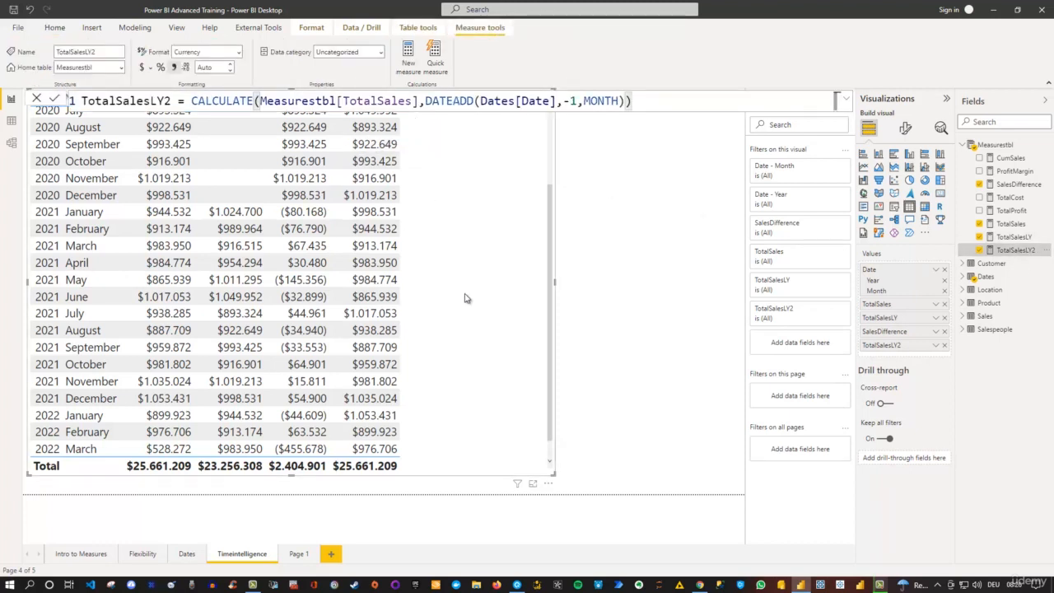
scroll(452, 368, "down", 1)
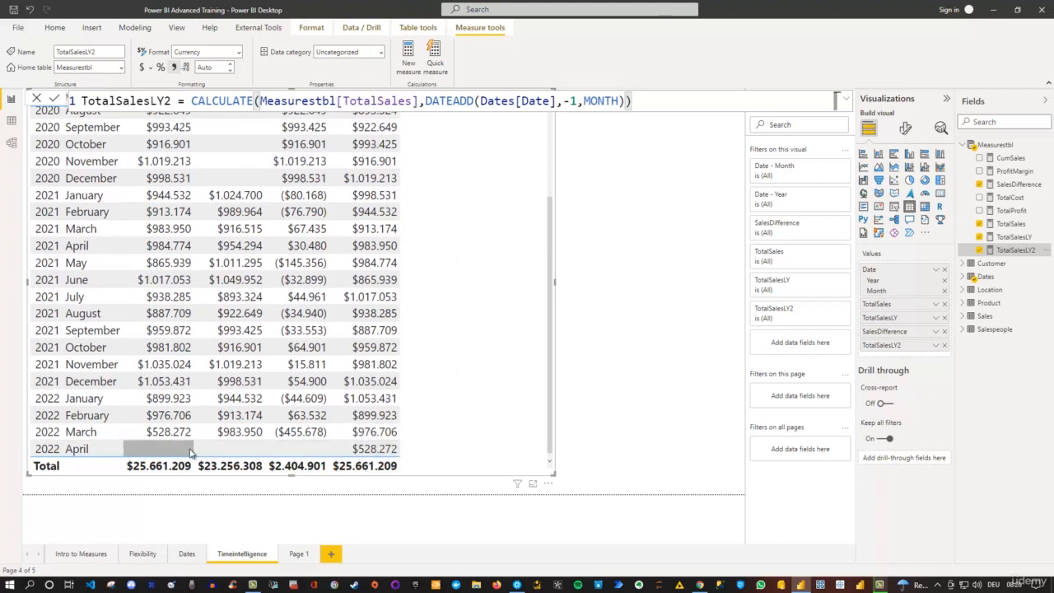
left_click(1014, 236)
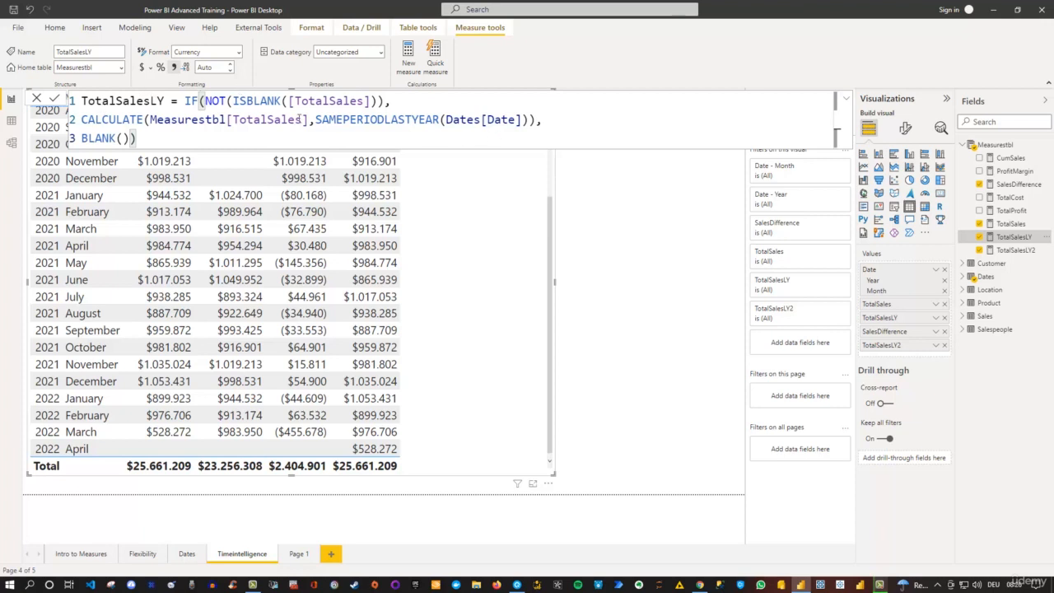
left_click(86, 139)
left_click_drag(91, 139, 142, 138)
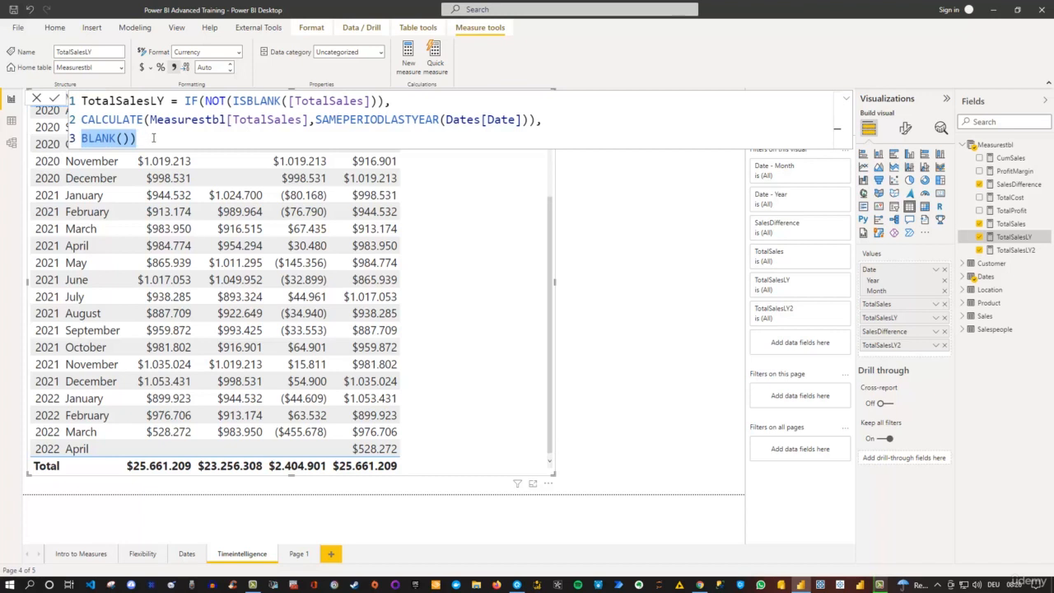
left_click(156, 140)
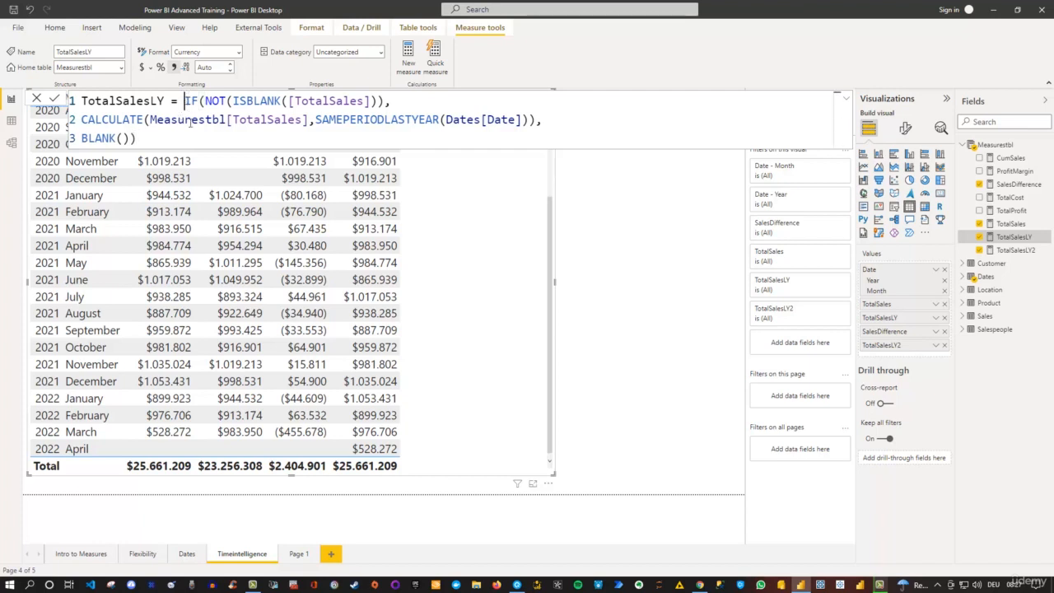
left_click_drag(187, 100, 191, 134)
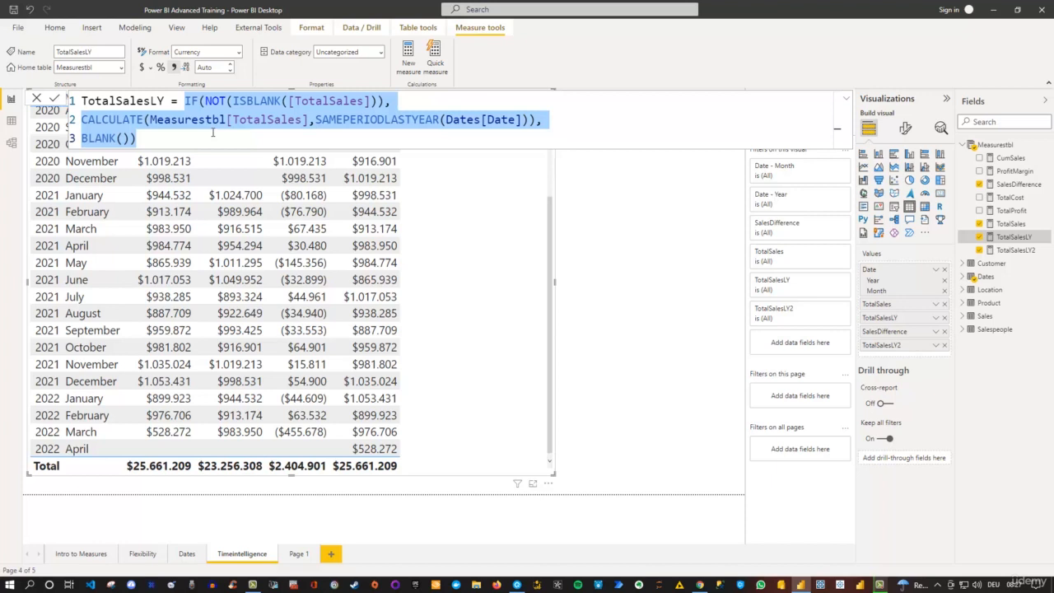
left_click(213, 132)
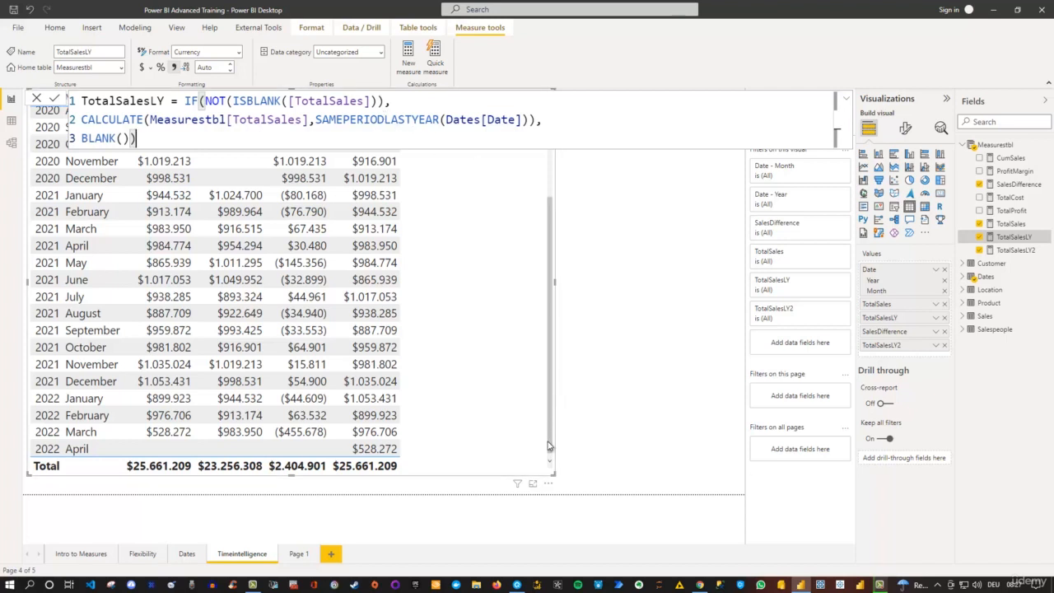
Step: Switch to the DAX Formatter site in the browser, set its light theme, and return to Power BI
left_click(517, 585)
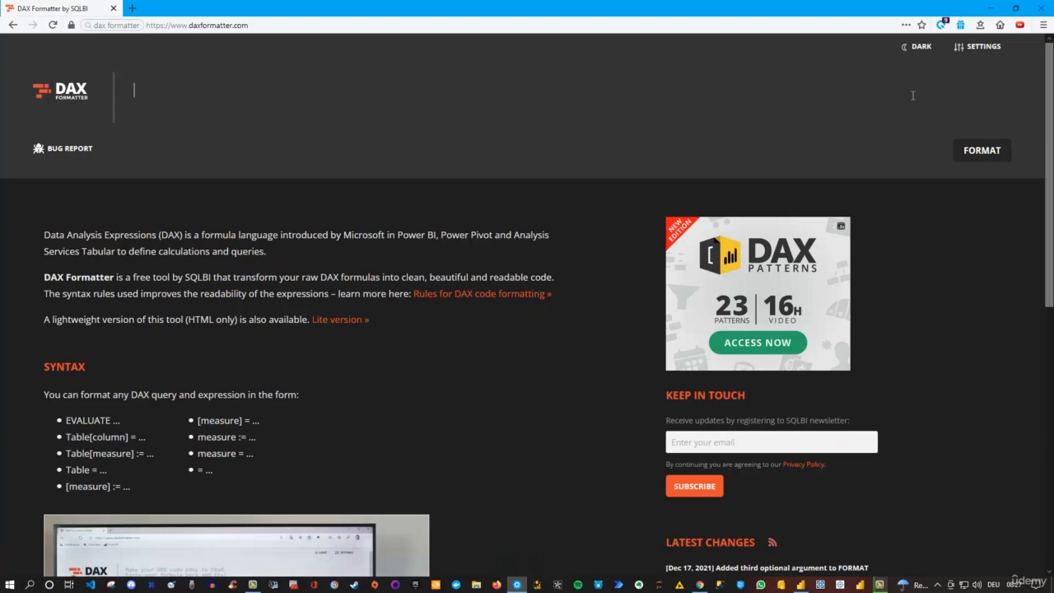
left_click(920, 48)
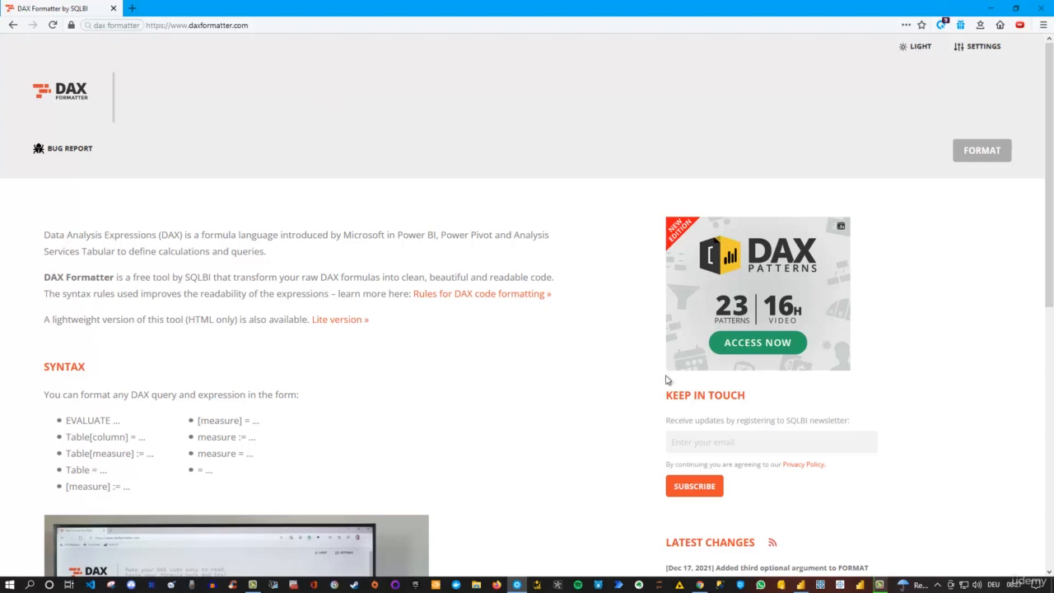
left_click(801, 585)
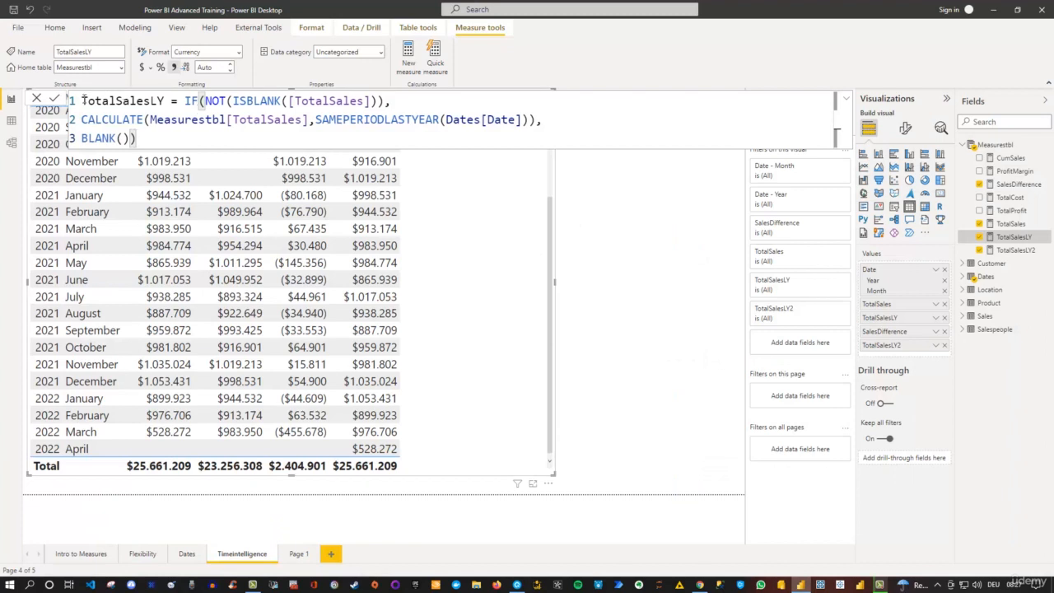
Step: Copy the whole TotalSalesLY formula from Power BI into DAX Formatter and format it
left_click_drag(82, 101, 151, 138)
key("ctrl+c")
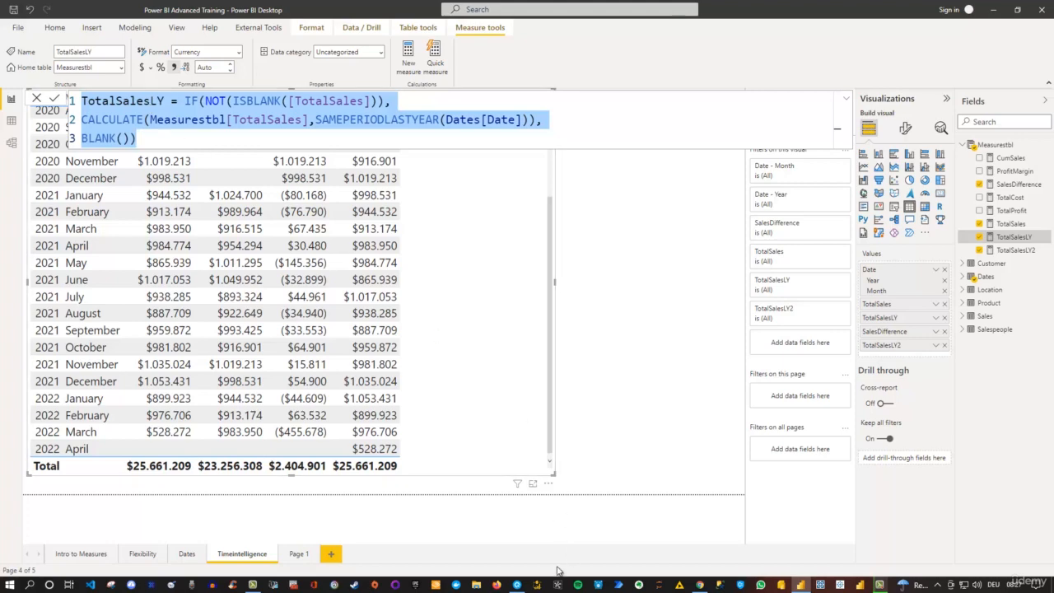
left_click(517, 585)
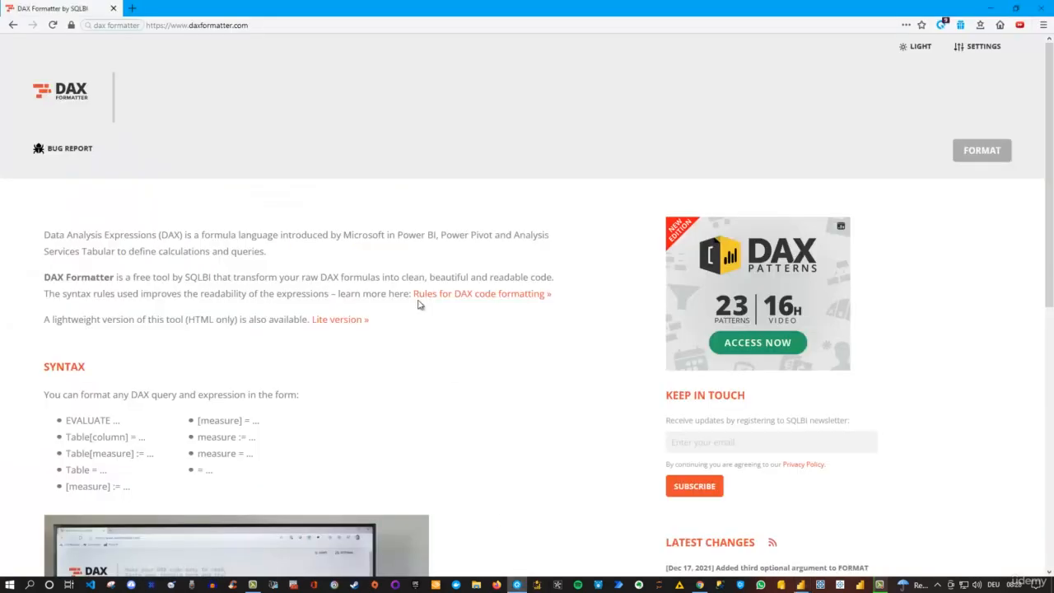
left_click(208, 86)
key("ctrl+v")
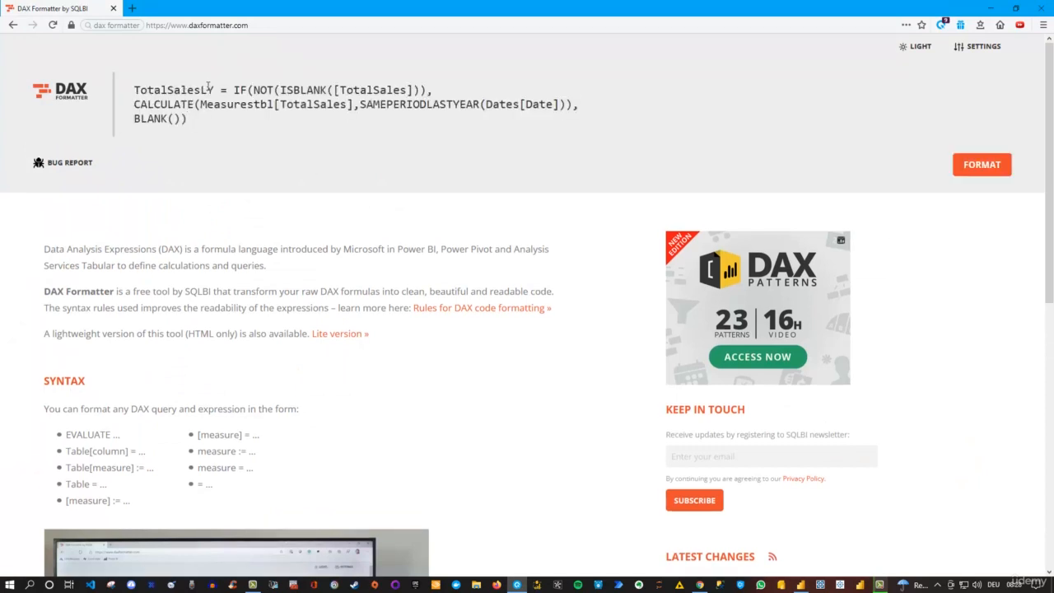
left_click(992, 164)
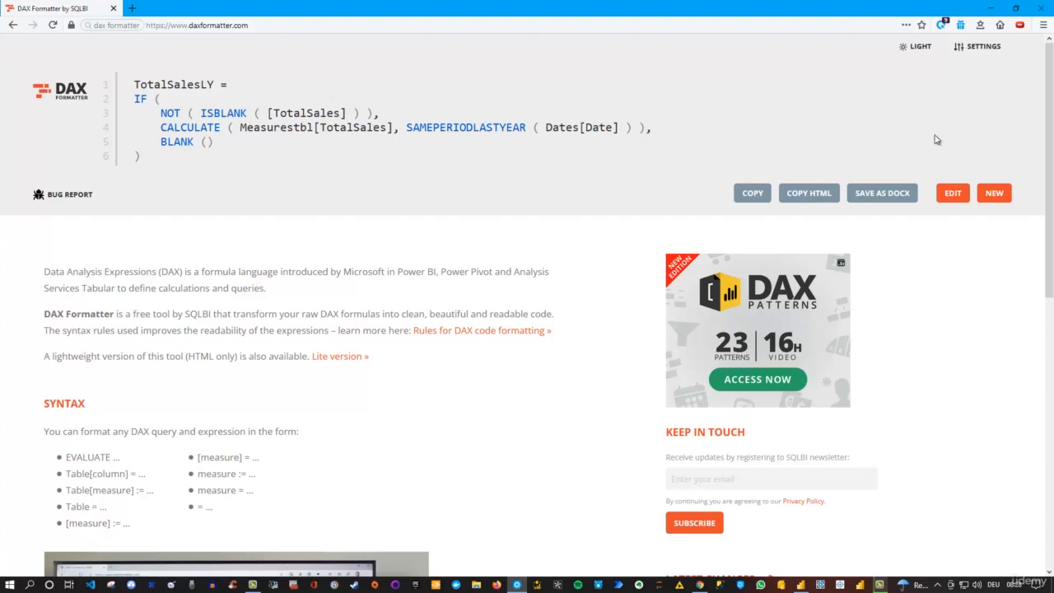
Step: Copy the formatted TotalSalesLY code and replace the measure's formula in Power BI with it
left_click(752, 196)
left_click(800, 585)
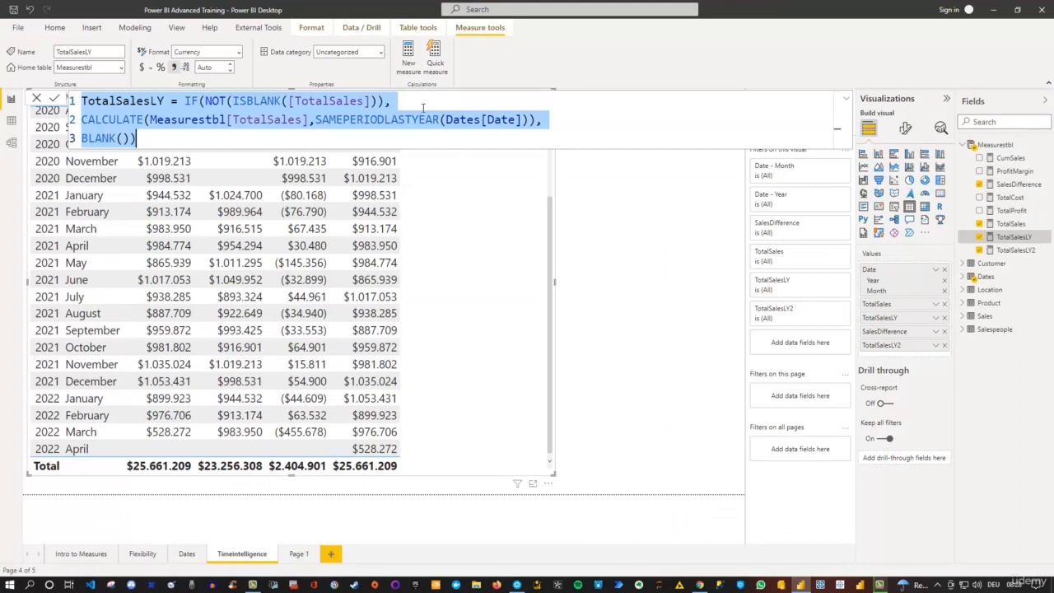
key("ctrl+v")
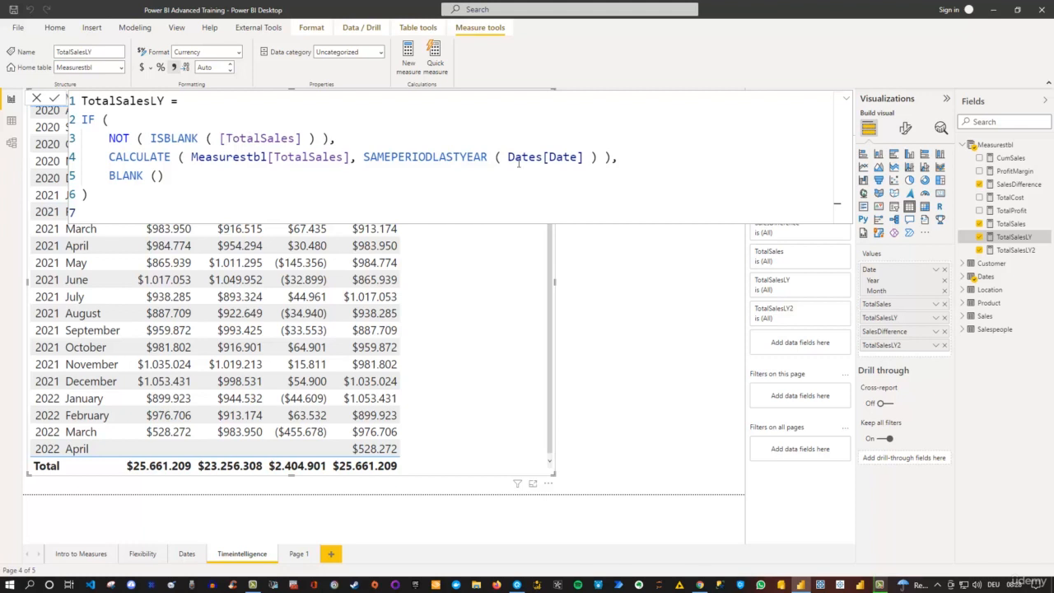
Step: Copy the TotalSalesLY2 formula from Power BI into a new DAX Formatter entry and format it
left_click(1014, 251)
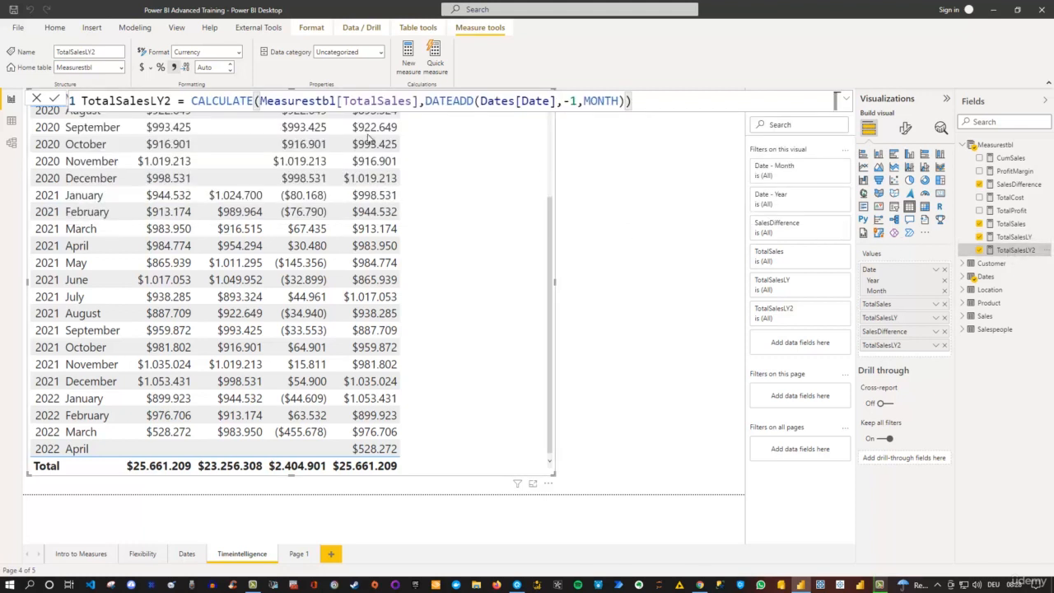
triple_click(645, 102)
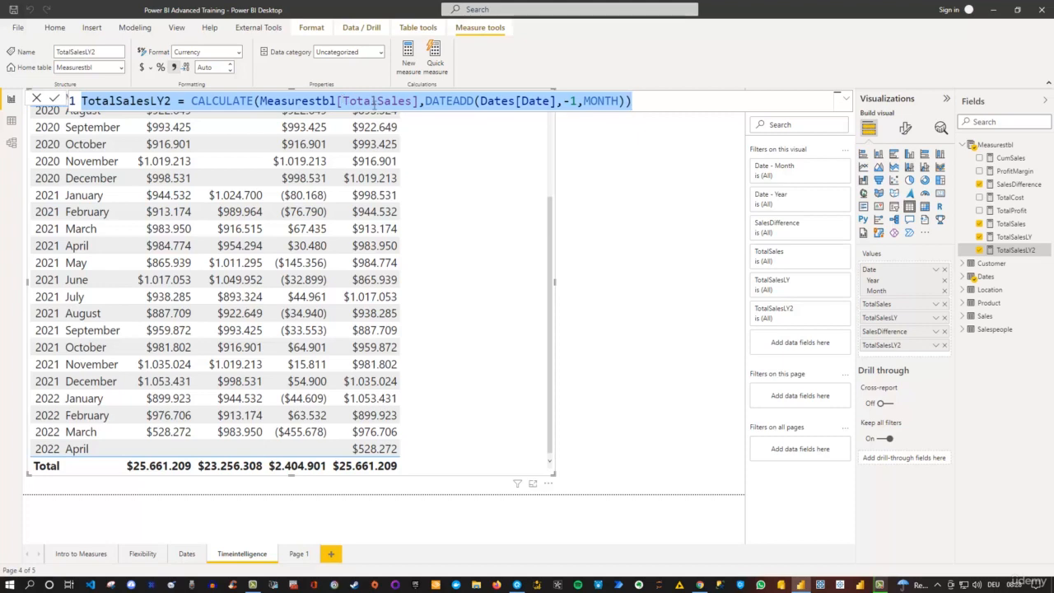
left_click(517, 585)
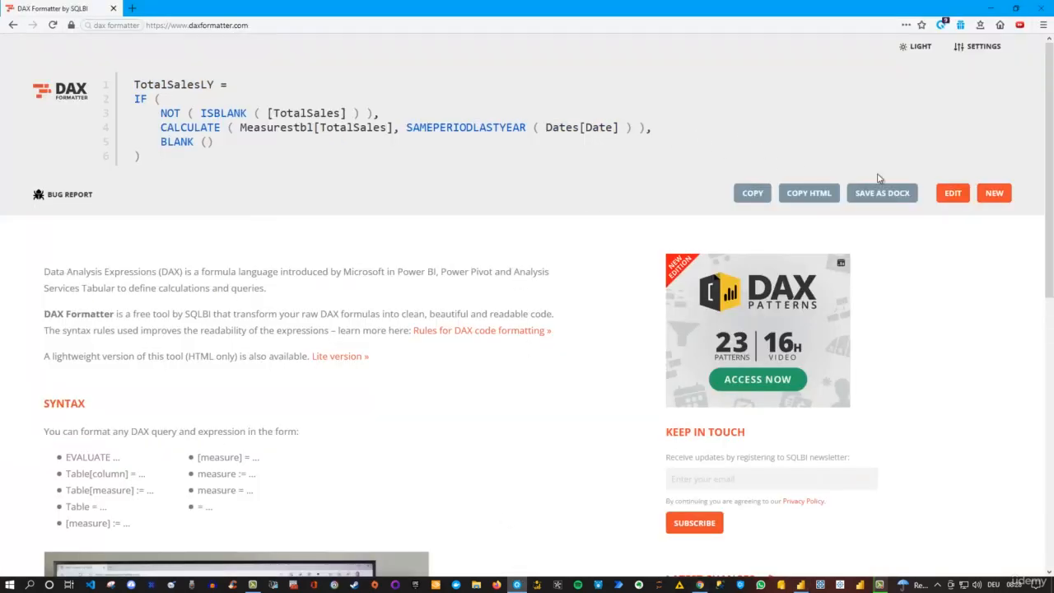
left_click(994, 193)
left_click(358, 112)
key("ctrl+v")
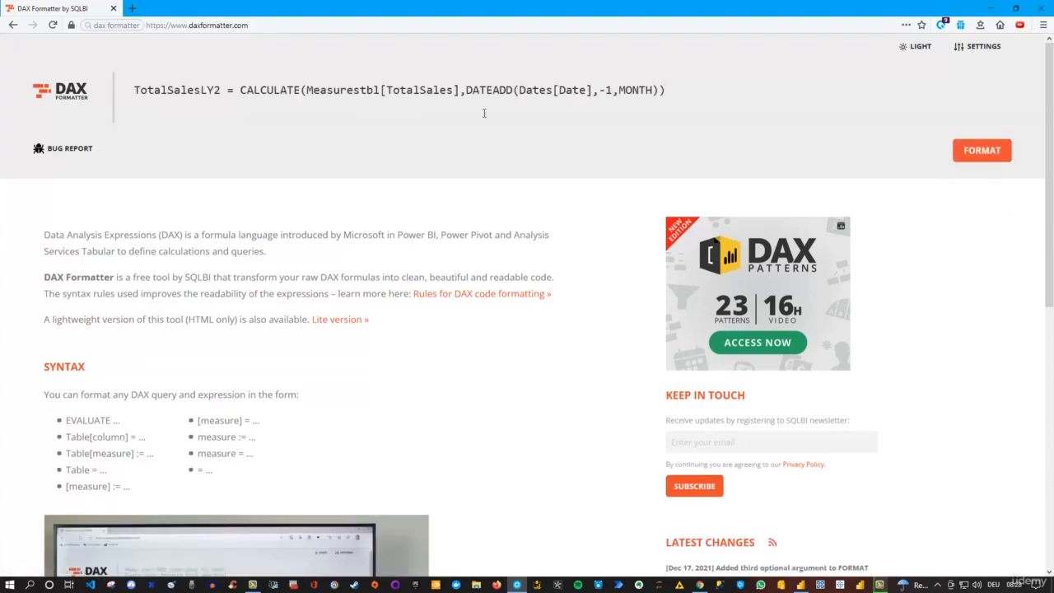
left_click(976, 150)
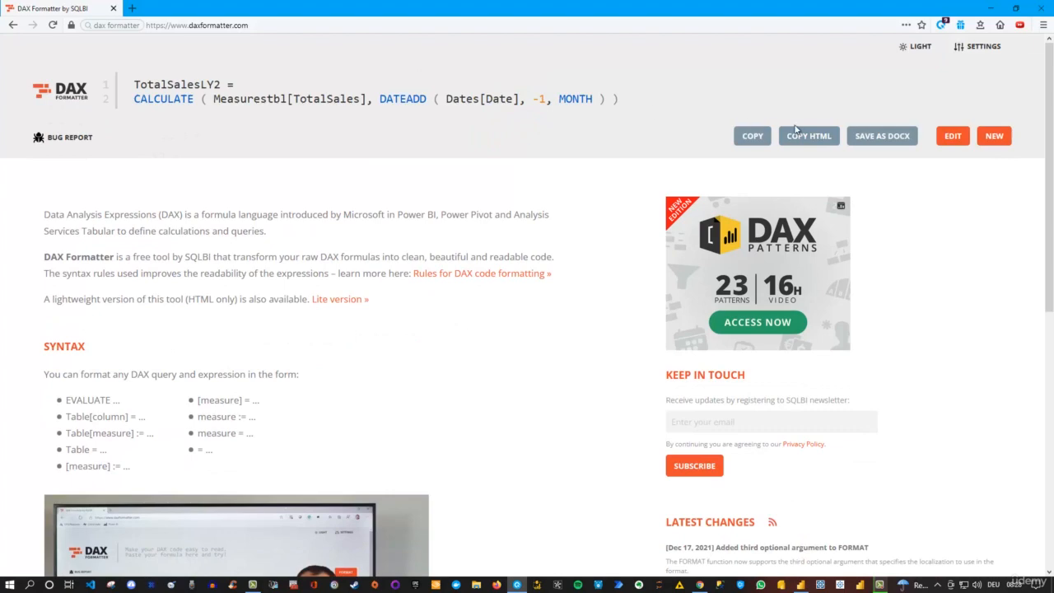
Step: Copy the formatted TotalSalesLY2 code and replace the measure's formula in Power BI with it
left_click(747, 142)
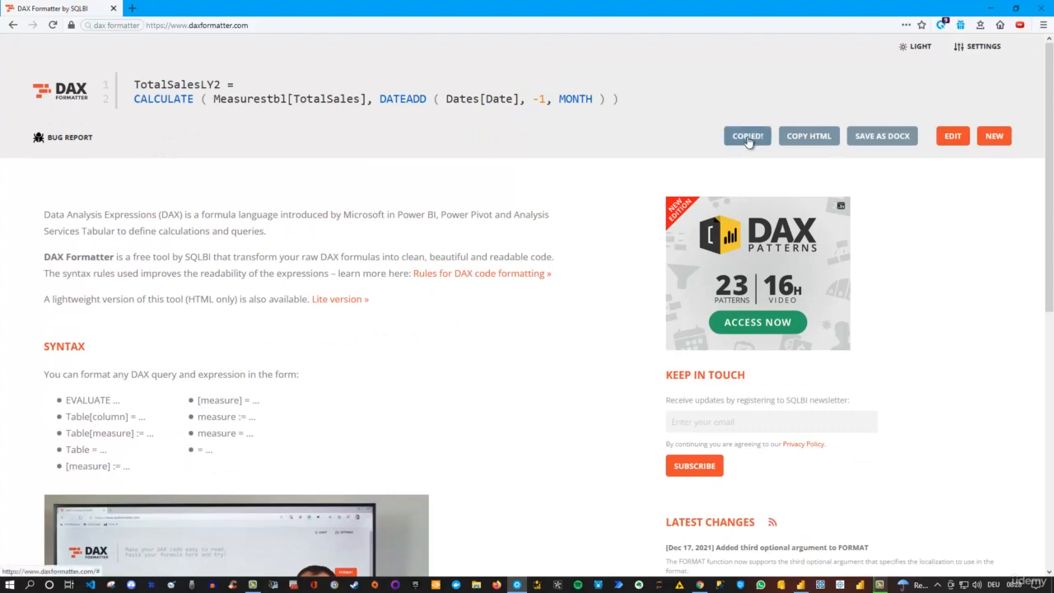
left_click(799, 585)
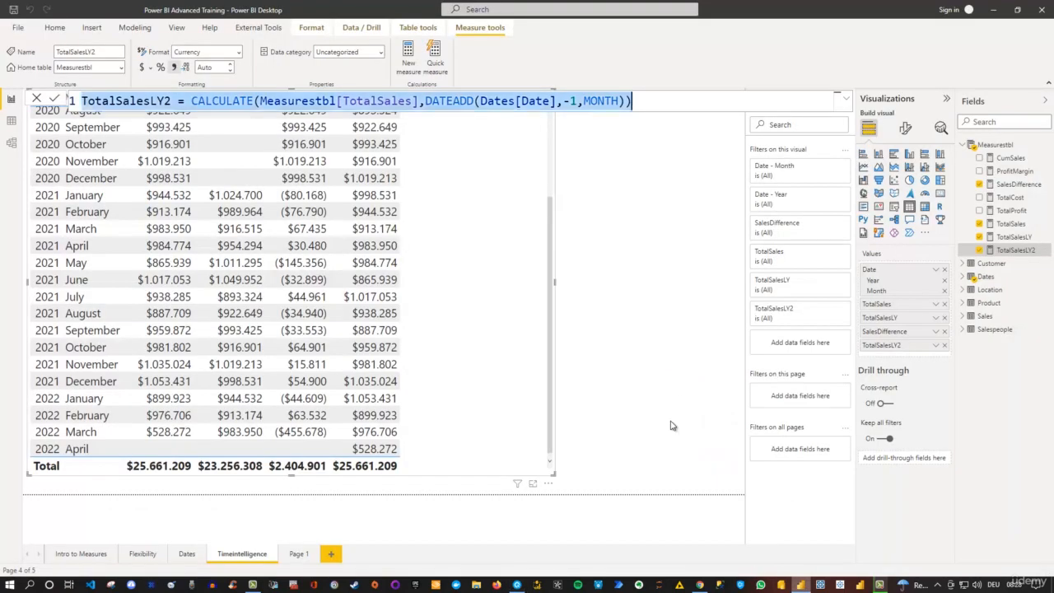
key("ctrl+v")
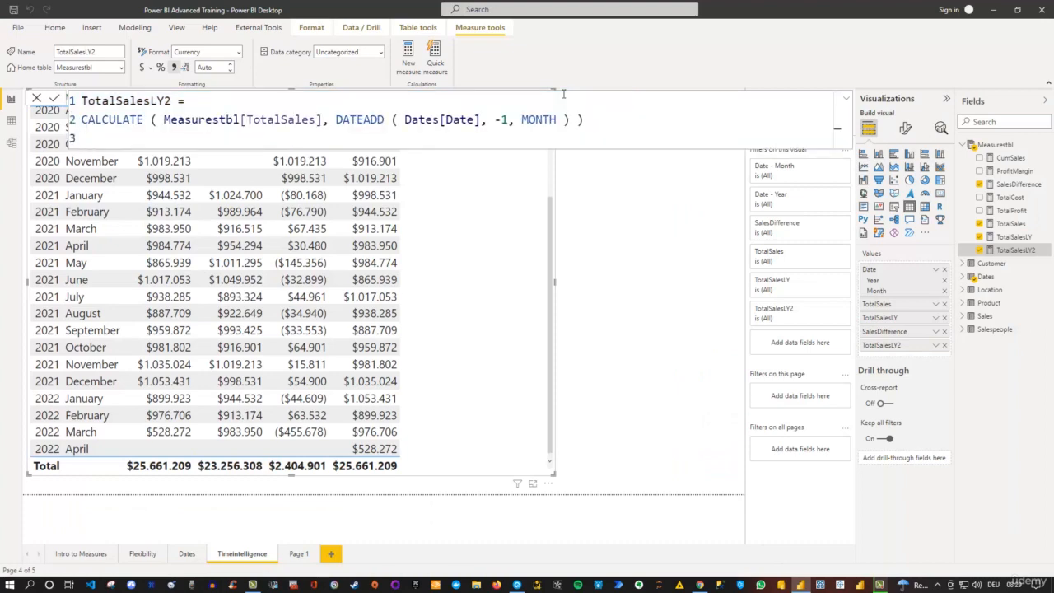